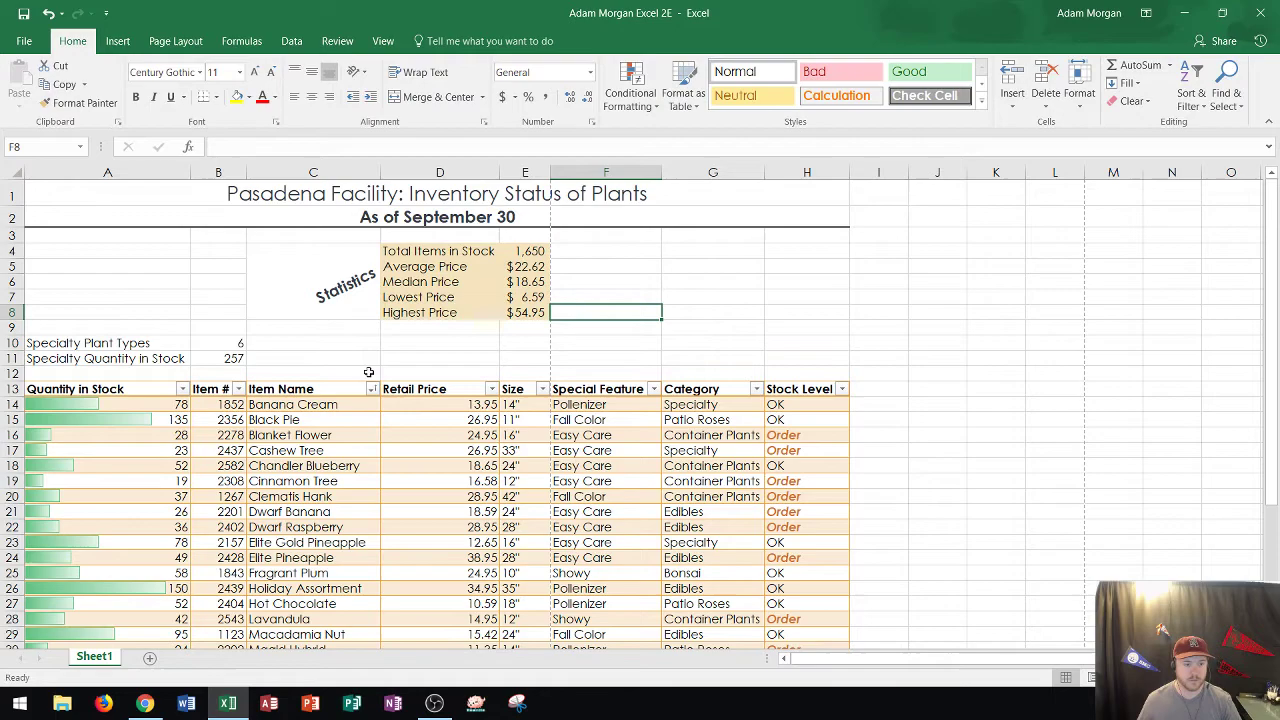
Scroll through the inventory sheet and select the merged title cell and Statistics values
scroll(369, 372, "down", 3)
scroll(387, 359, "down", 2)
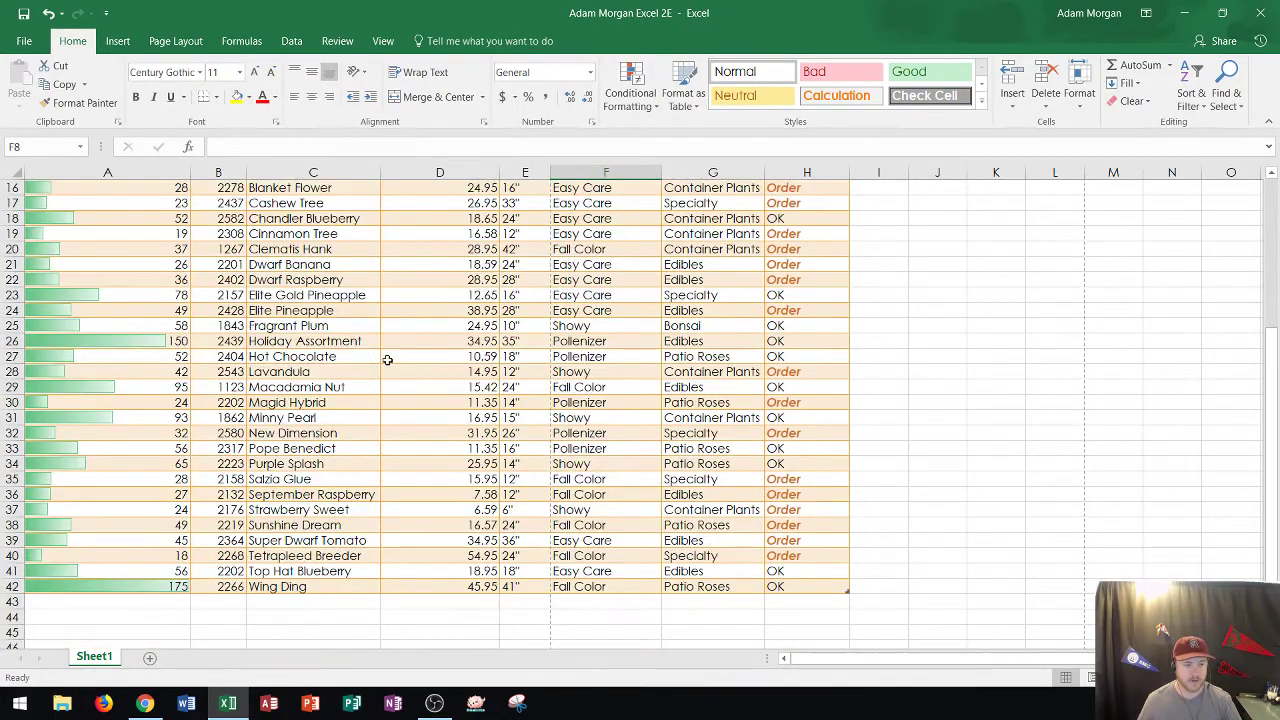
scroll(385, 355, "up", 5)
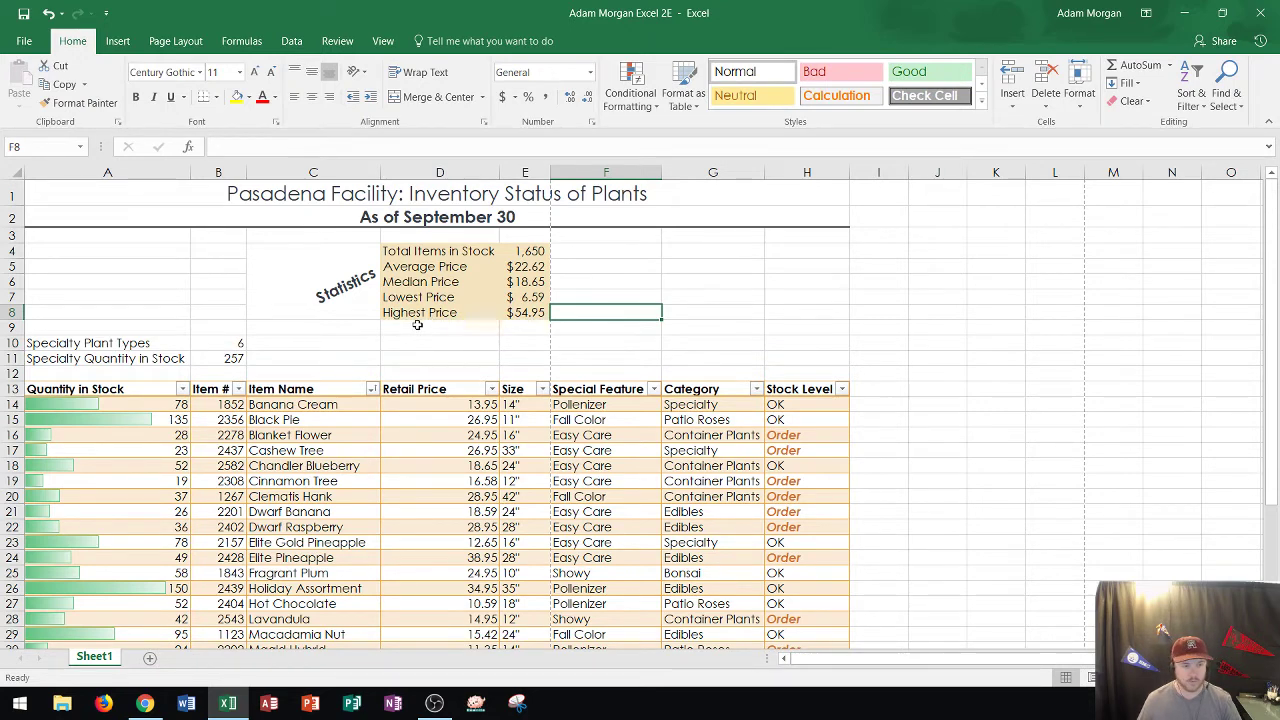
left_click(343, 204)
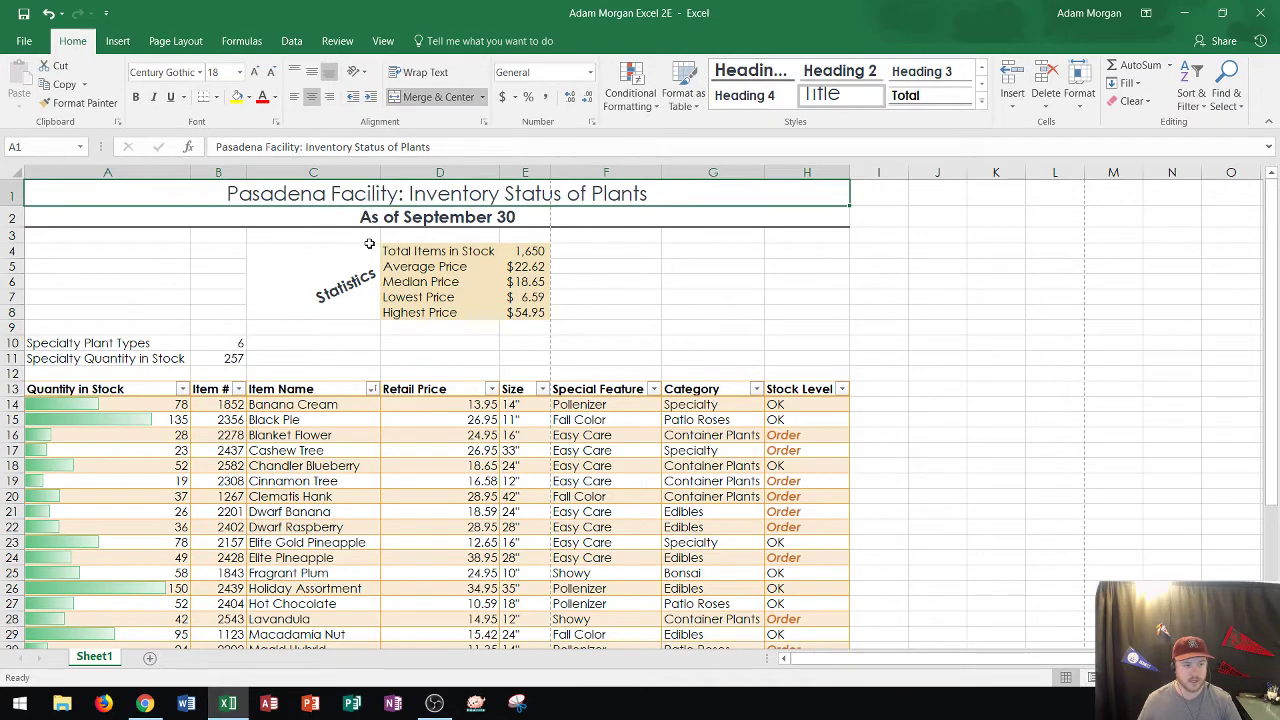
left_click_drag(368, 244, 530, 298)
Deselect the Statistics block and scroll back to the top of the sheet
scroll(330, 340, "down", 1)
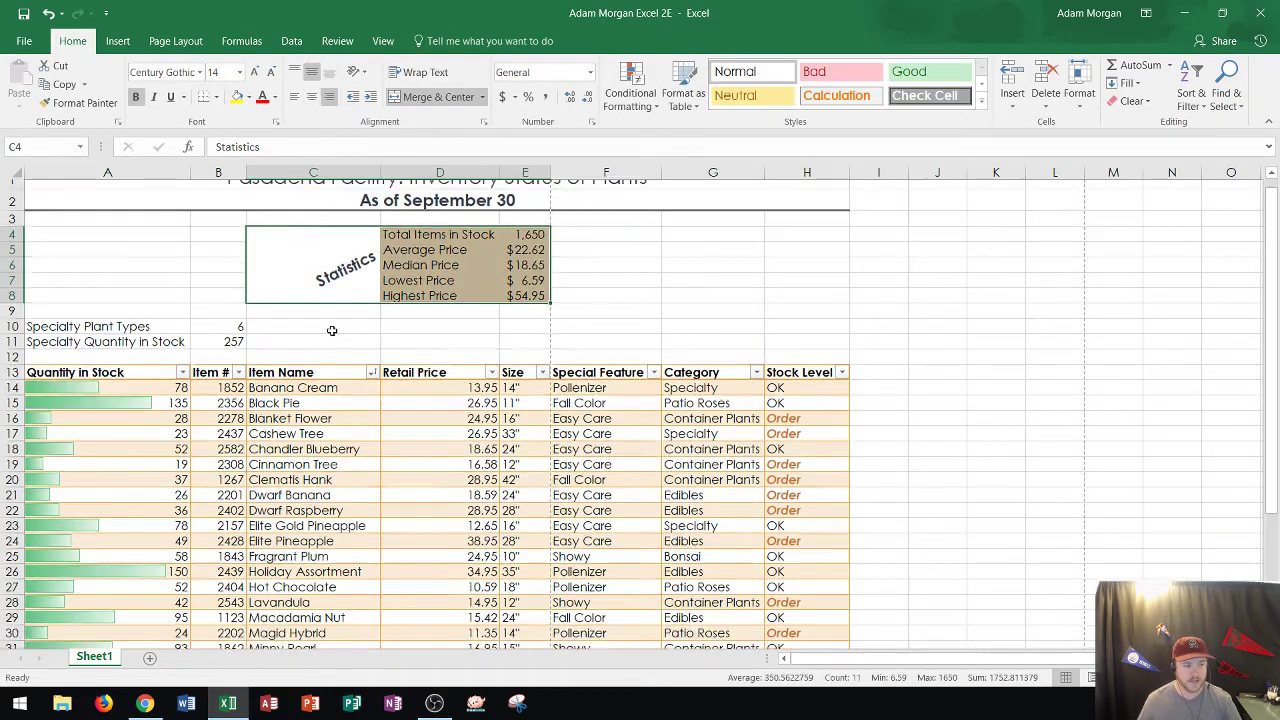
left_click(131, 362)
scroll(240, 370, "down", 5)
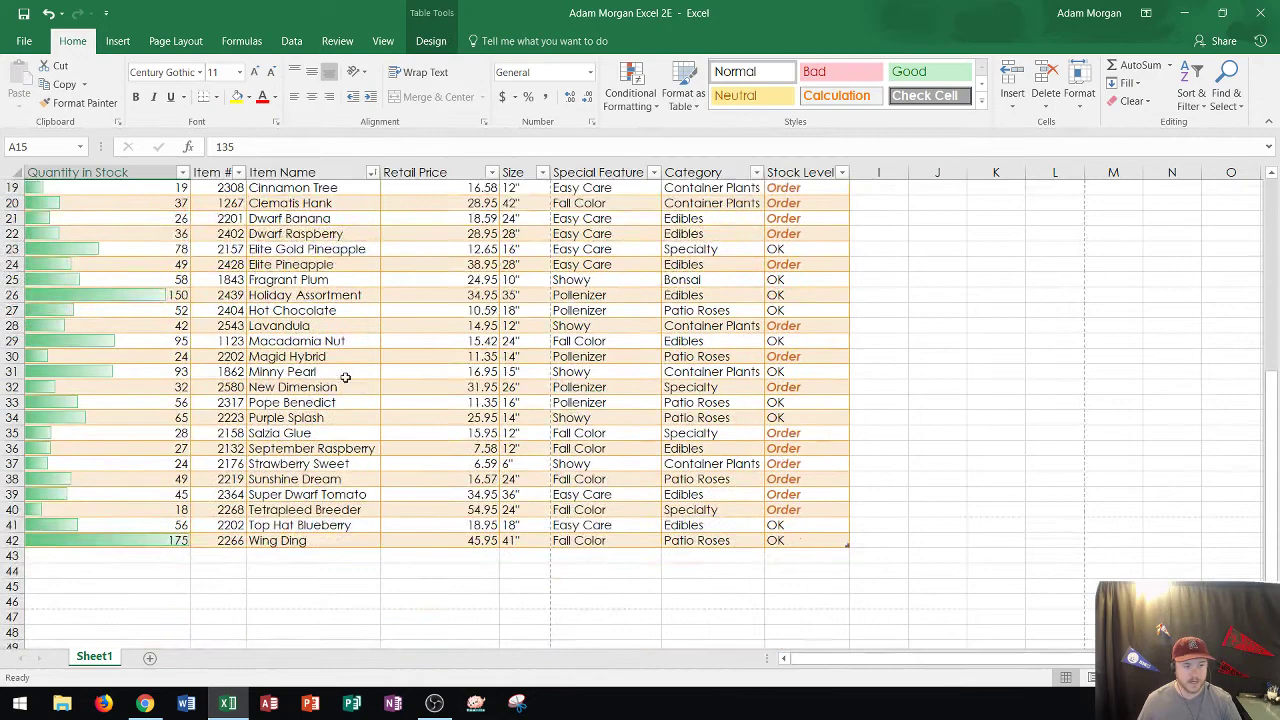
scroll(343, 376, "up", 4)
scroll(343, 376, "up", 2)
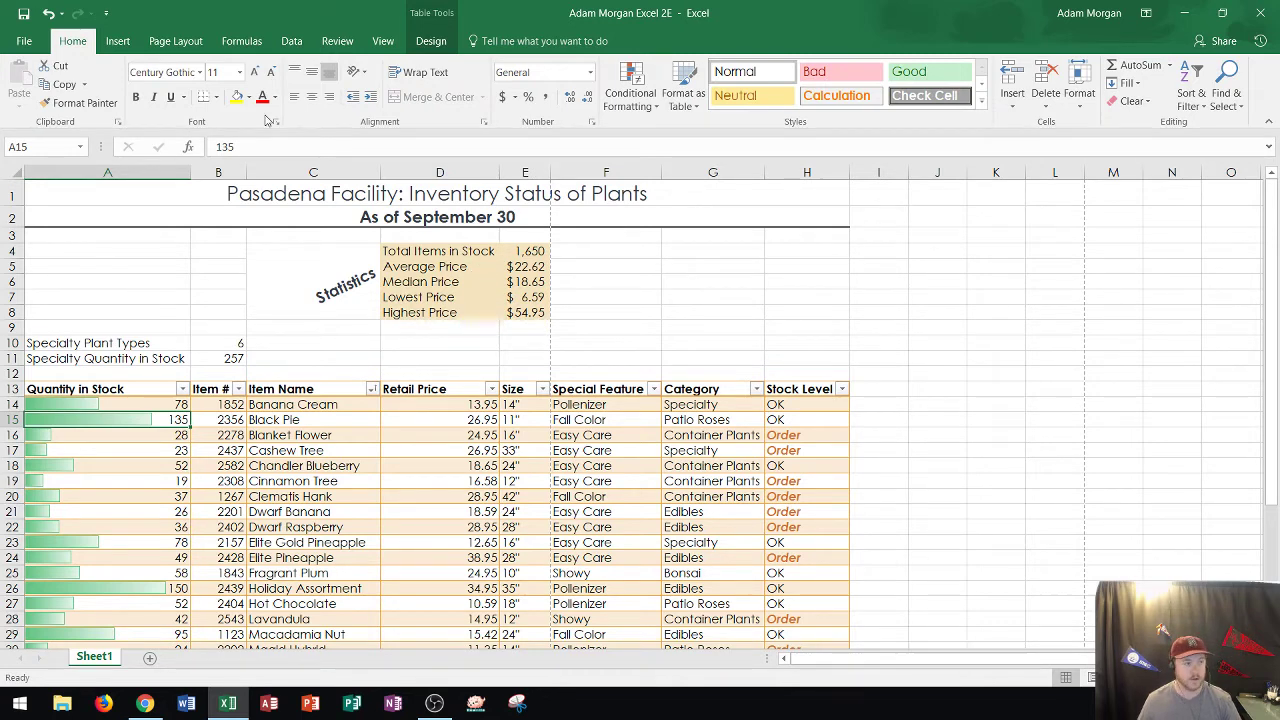
Preview the printout, checking page 2 then page 1, and return to the worksheet
left_click(28, 42)
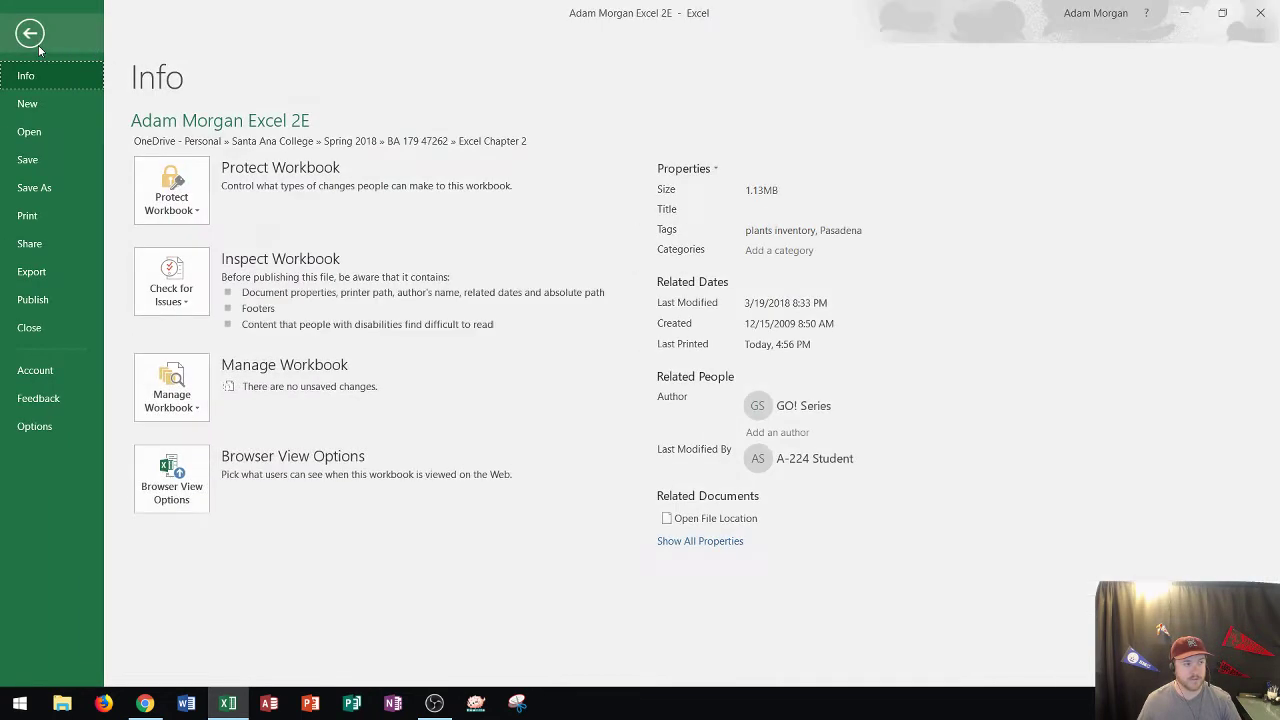
left_click(30, 219)
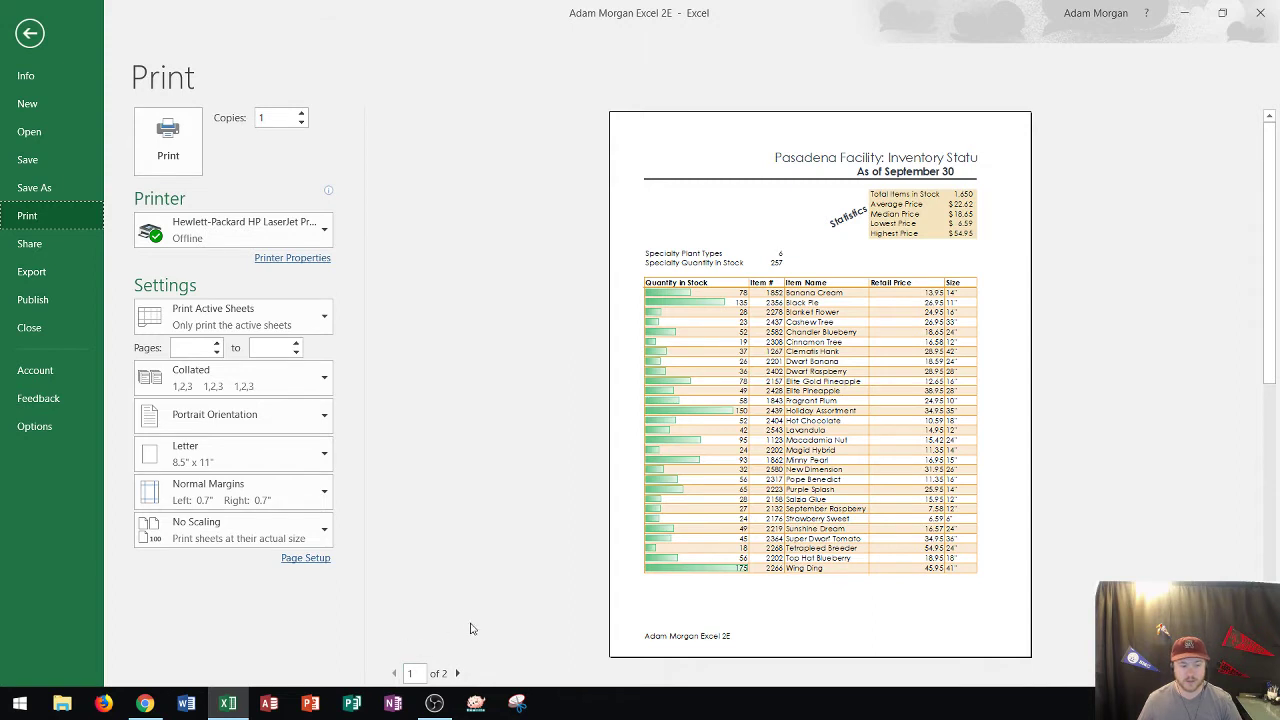
left_click(458, 675)
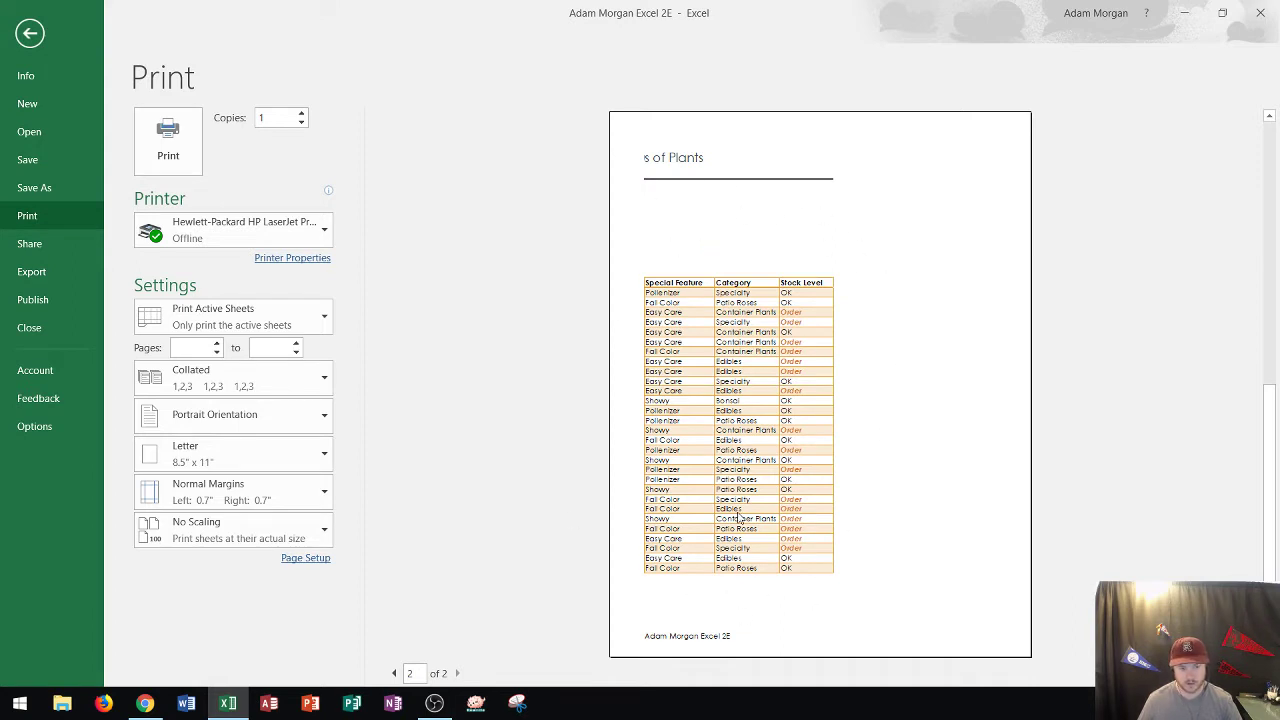
left_click(395, 674)
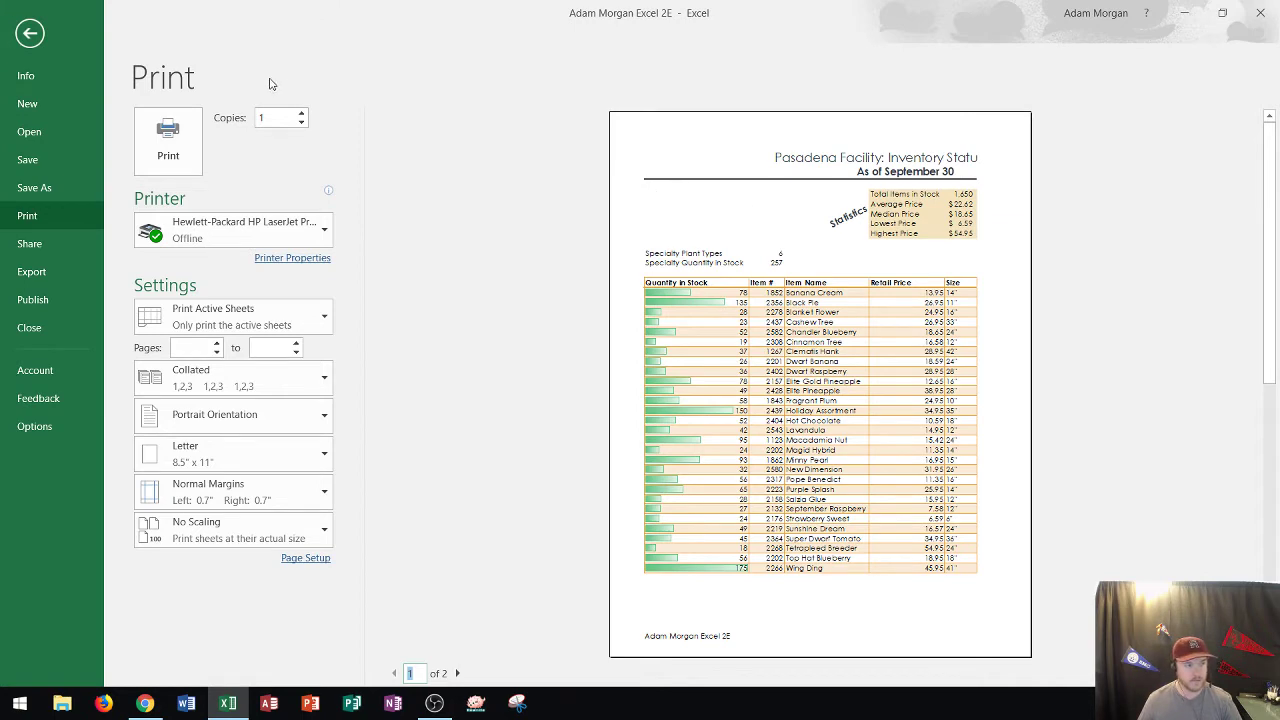
left_click(30, 35)
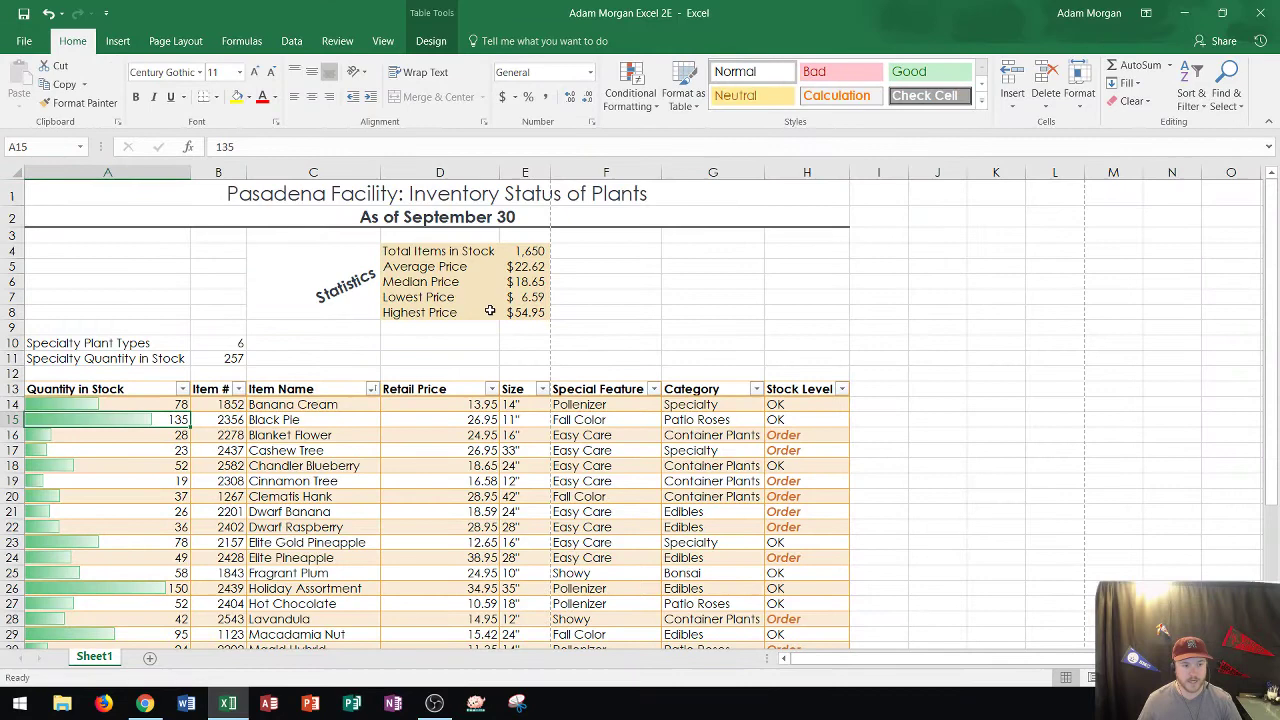
On Page Layout, inspect the Margins and Orientation presets without changing them, then select A1:H30
left_click(165, 43)
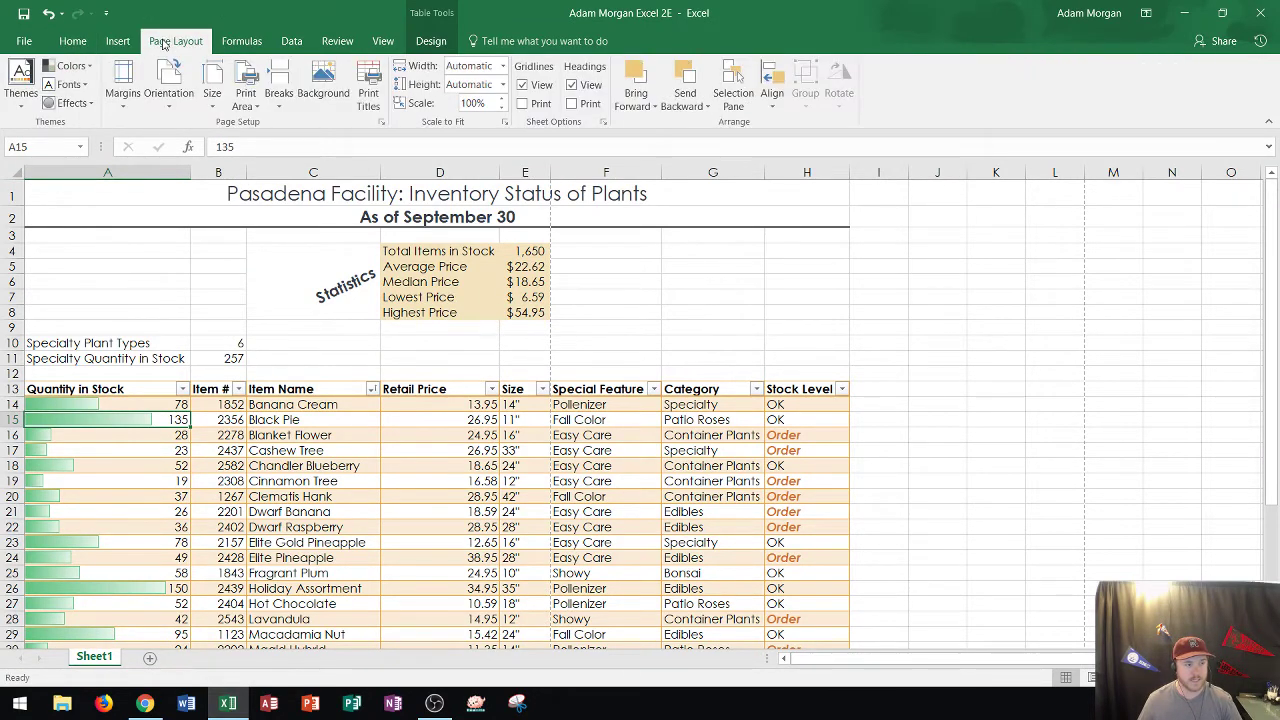
left_click(148, 237)
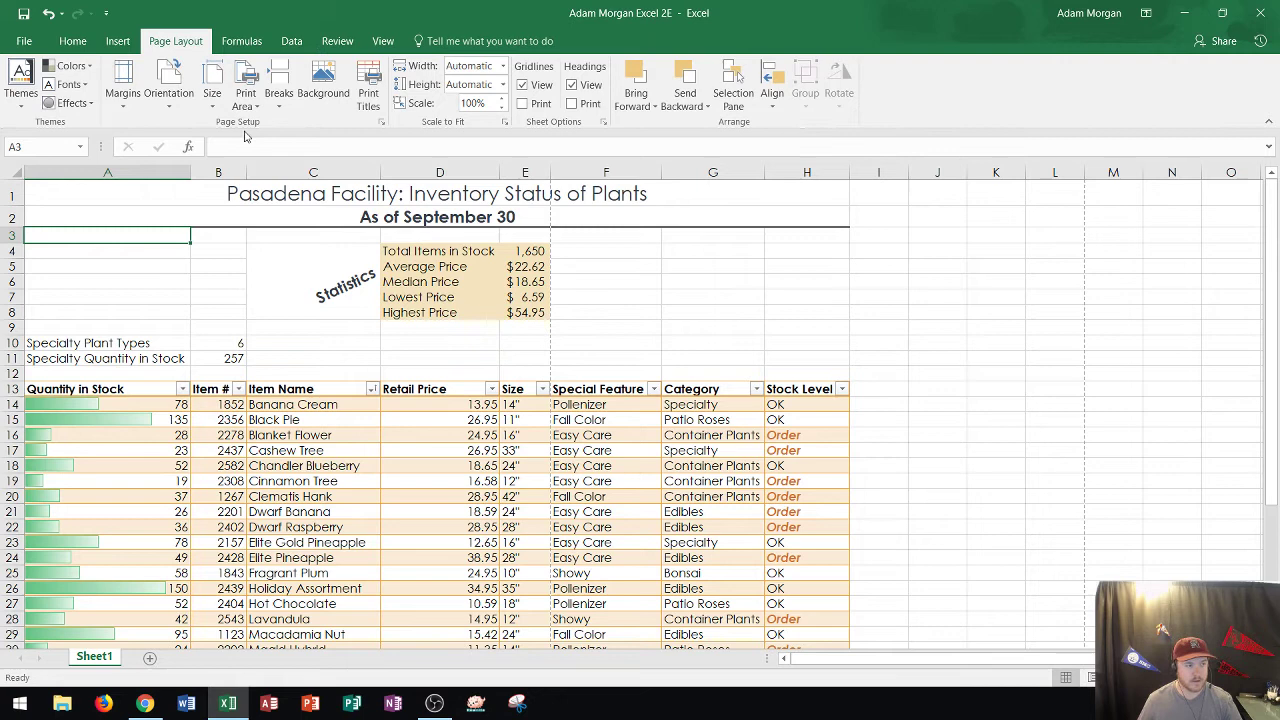
left_click(122, 97)
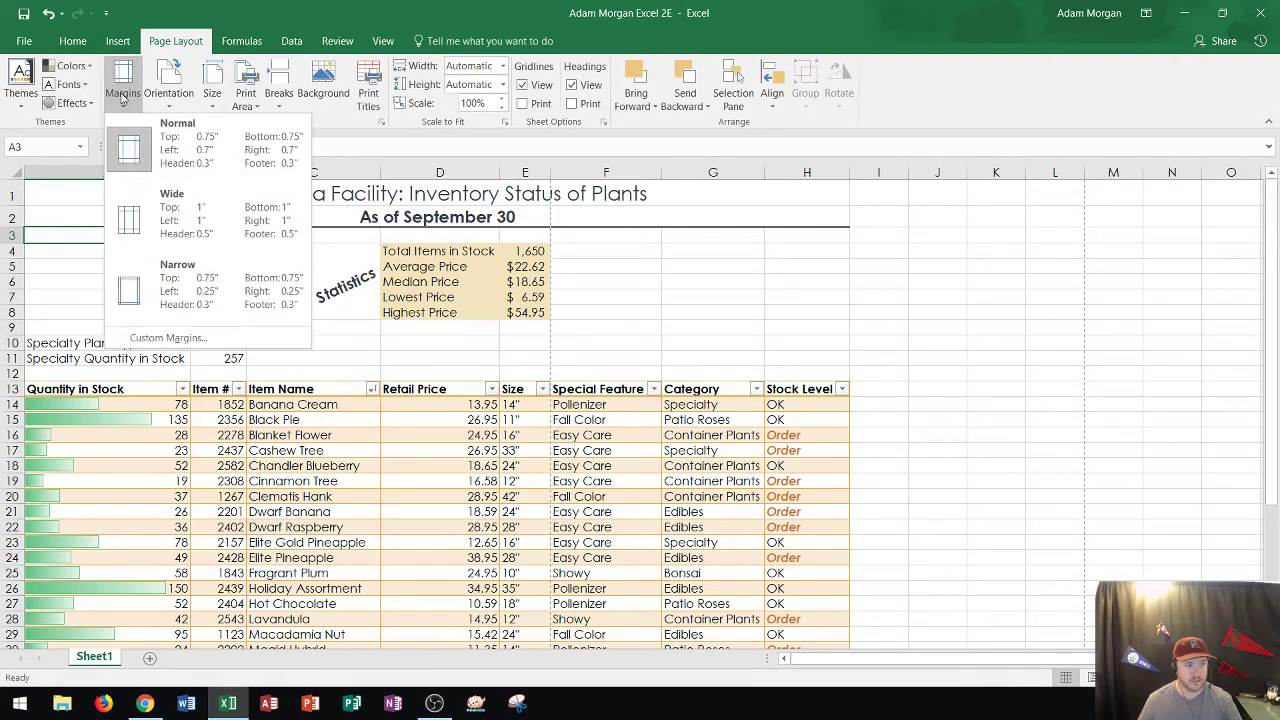
left_click(121, 97)
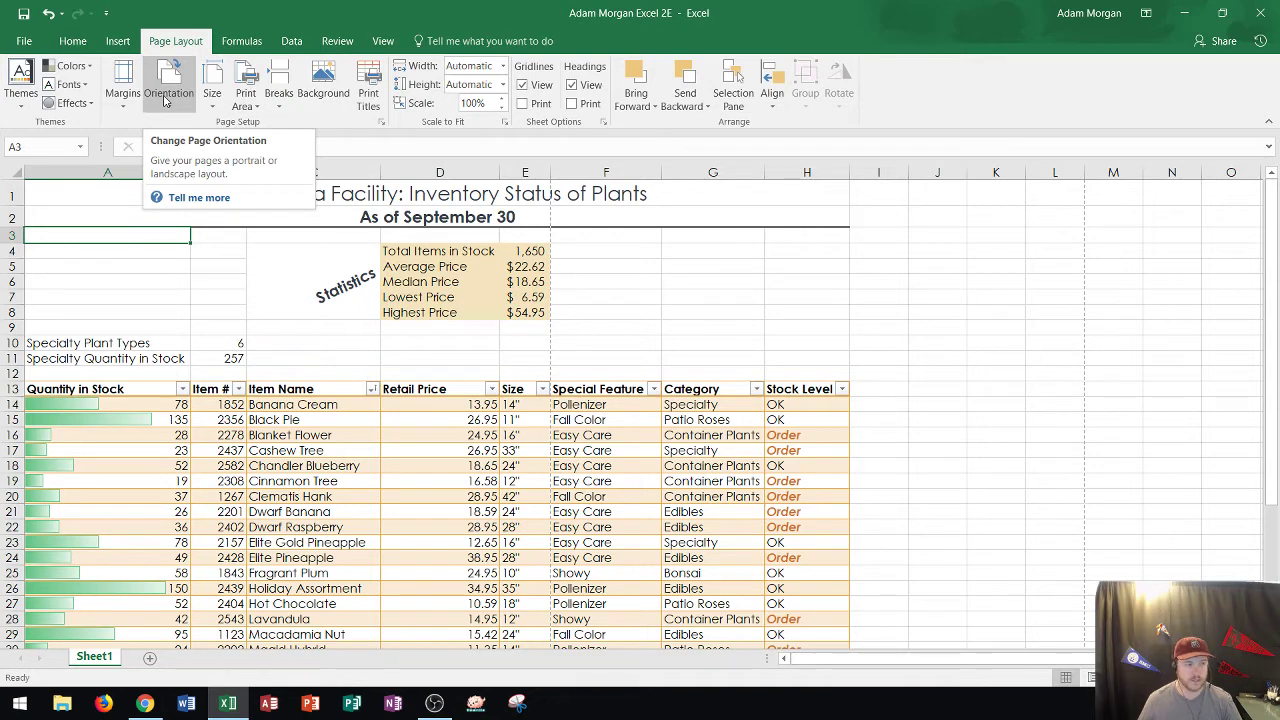
left_click(166, 99)
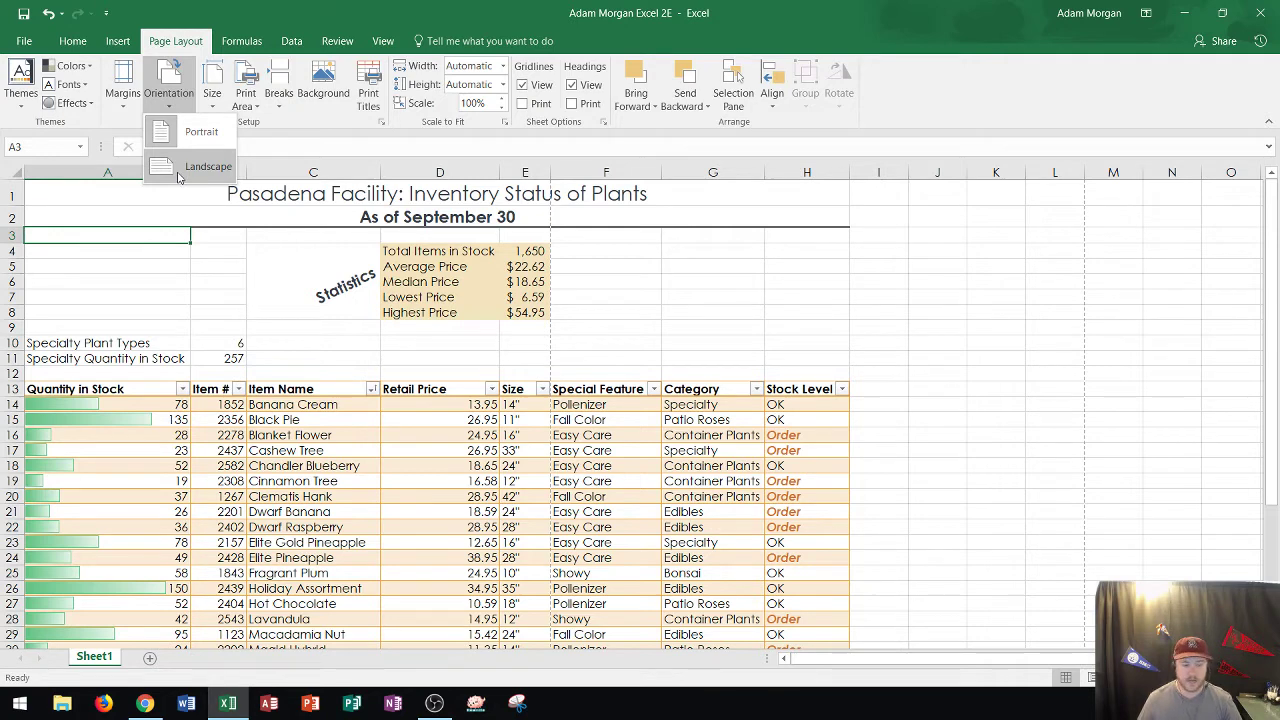
left_click(213, 328)
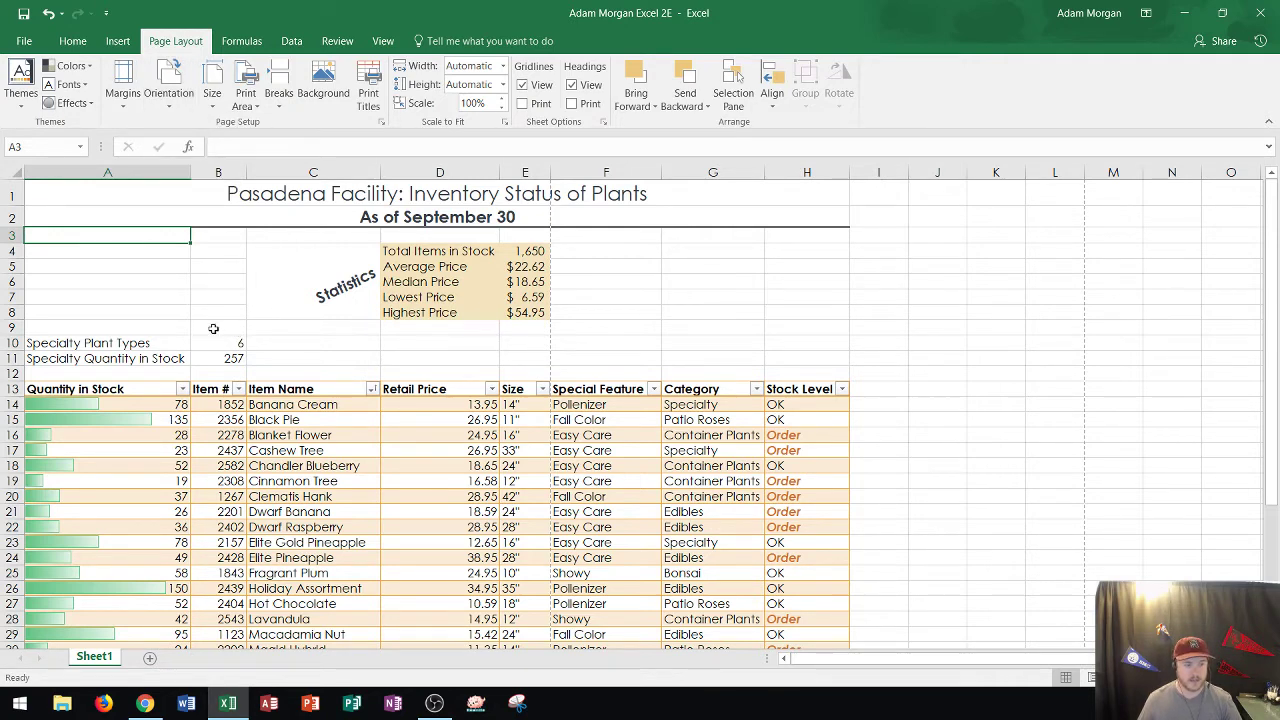
mouse_move(80, 188)
left_mouse_down()
mouse_move(100, 645)
mouse_move(810, 645)
left_mouse_up()
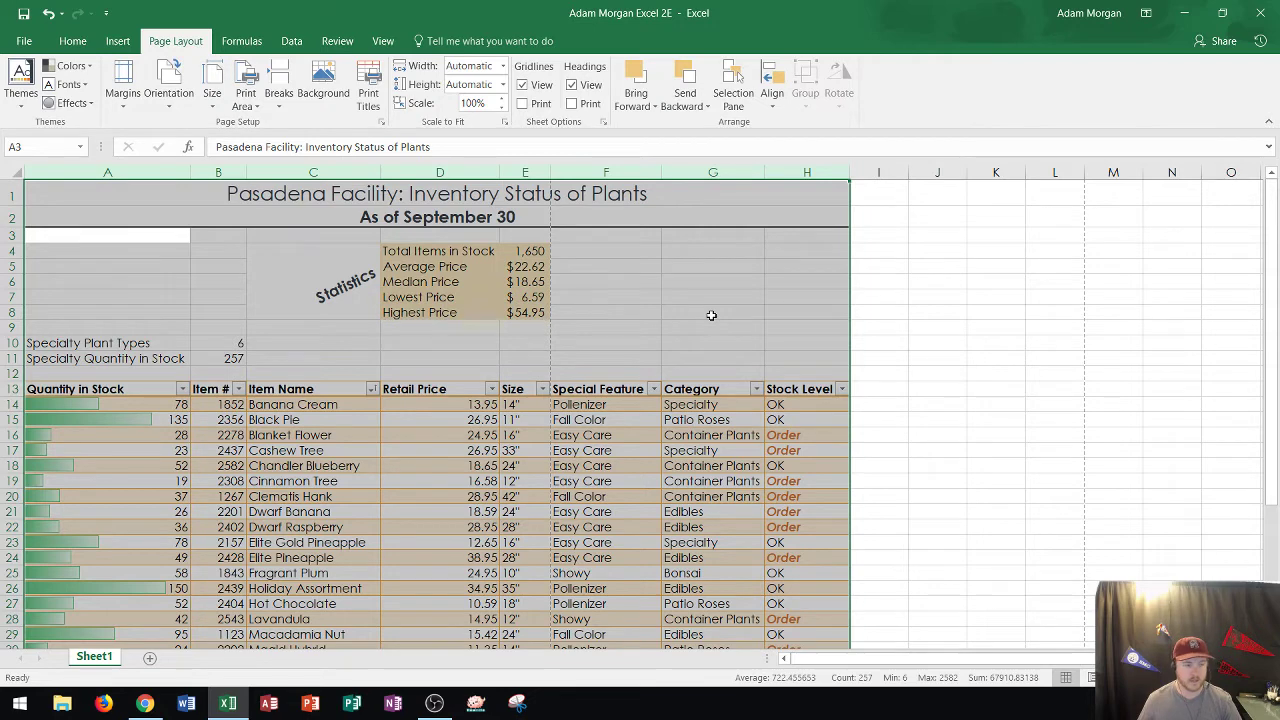
left_click(69, 197)
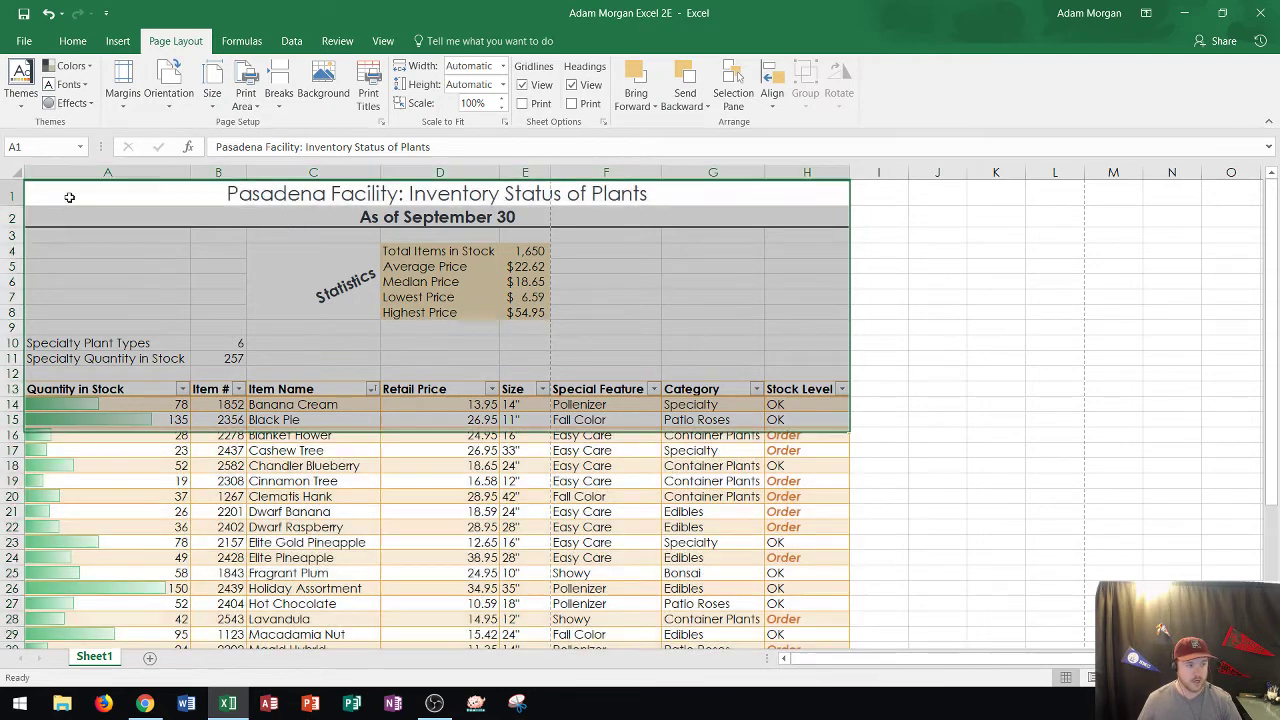
left_click(168, 92)
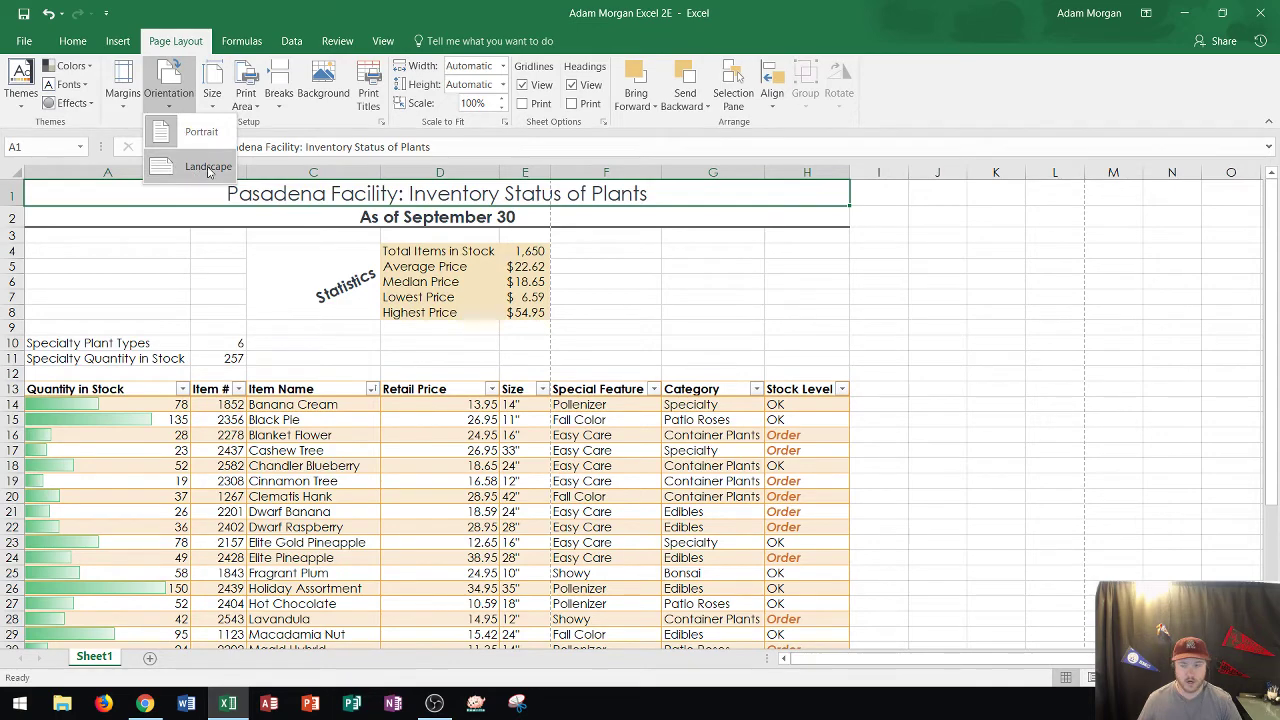
left_click(455, 307)
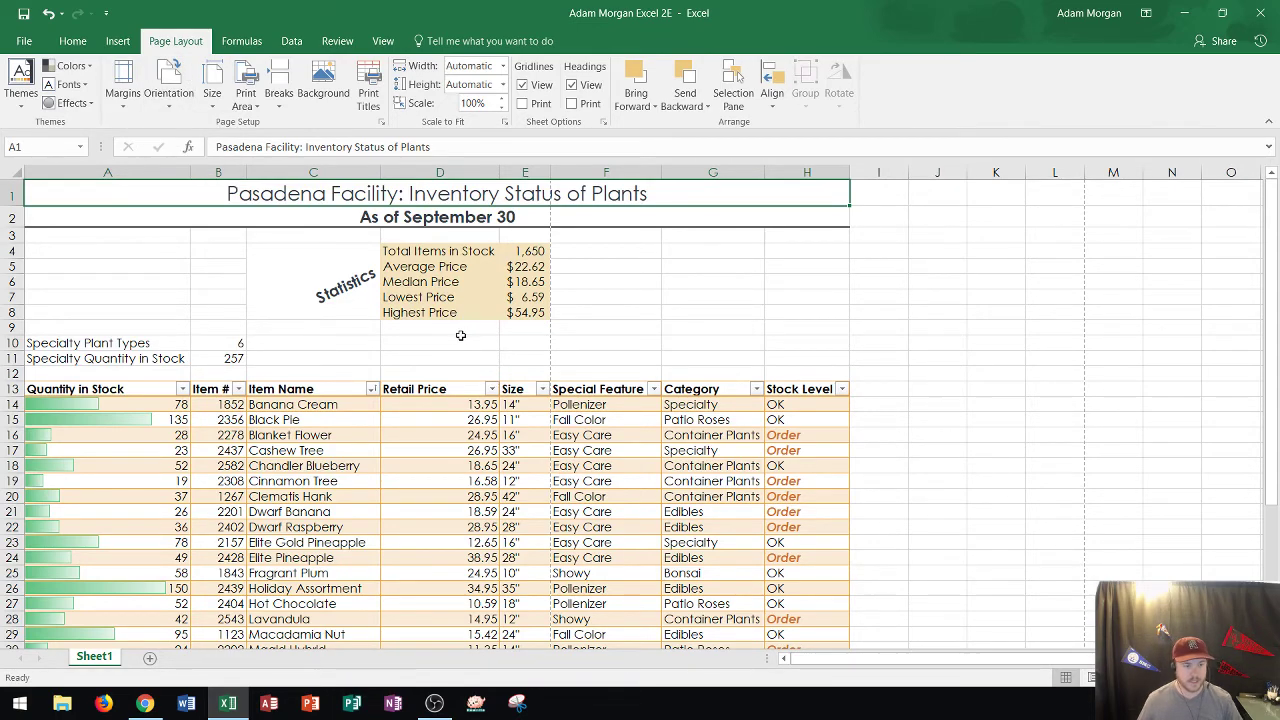
scroll(452, 332, "up", 3, "ctrl")
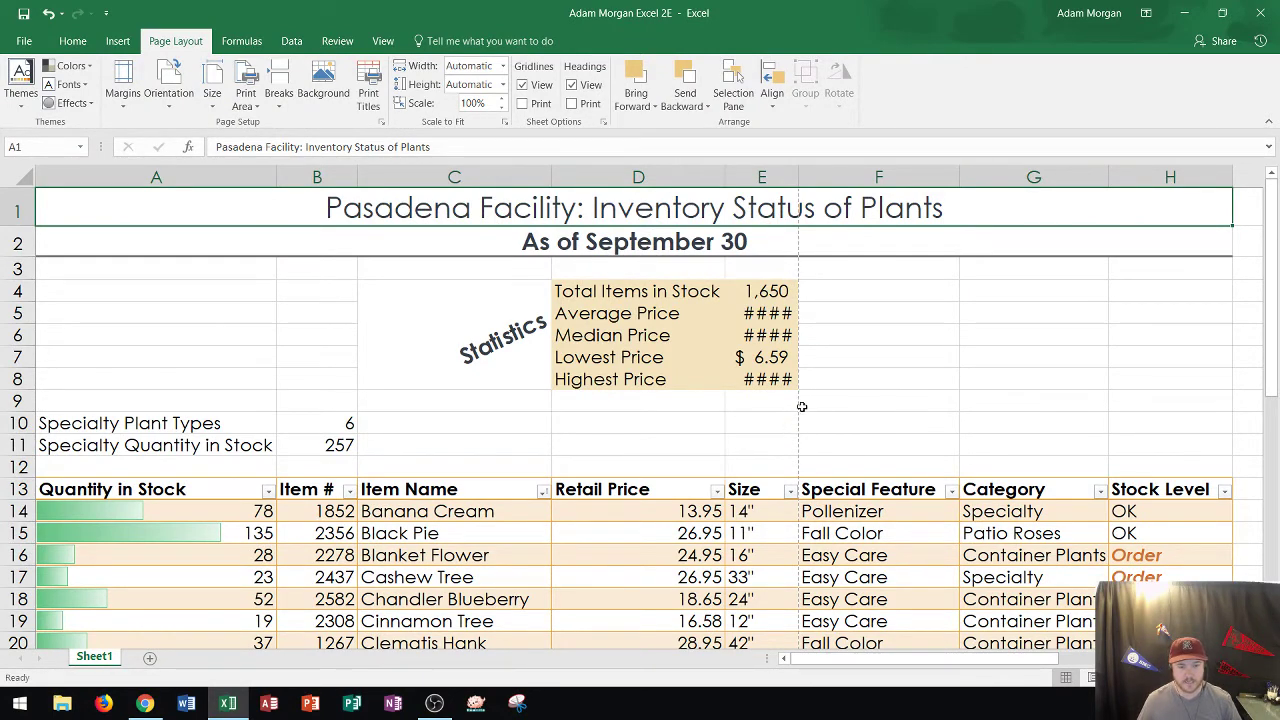
scroll(802, 407, "down", 2, "ctrl")
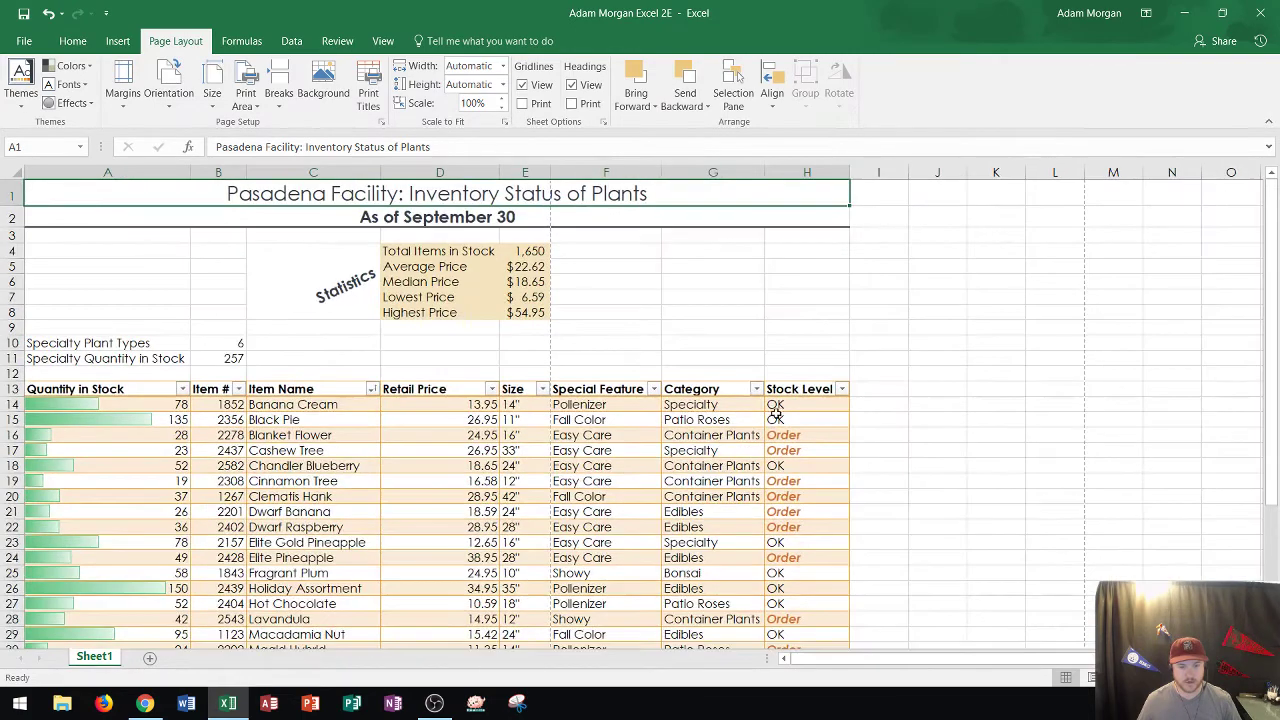
left_click(172, 100)
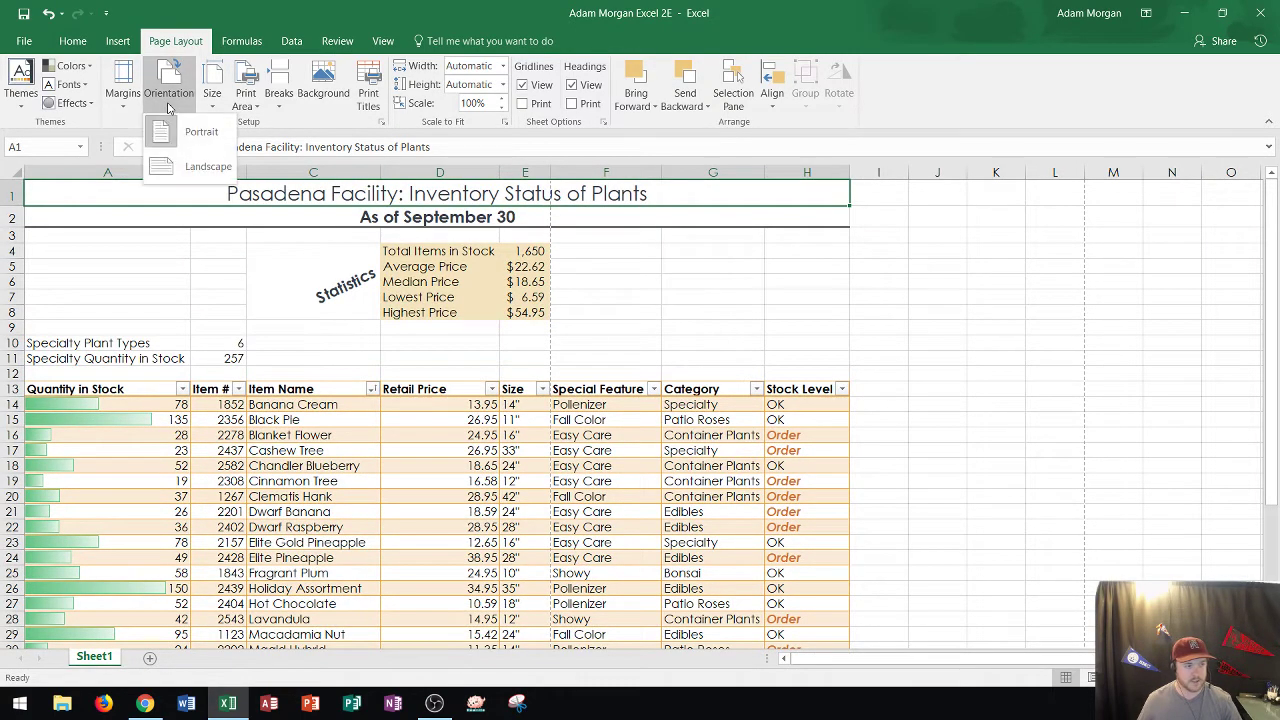
left_click(205, 167)
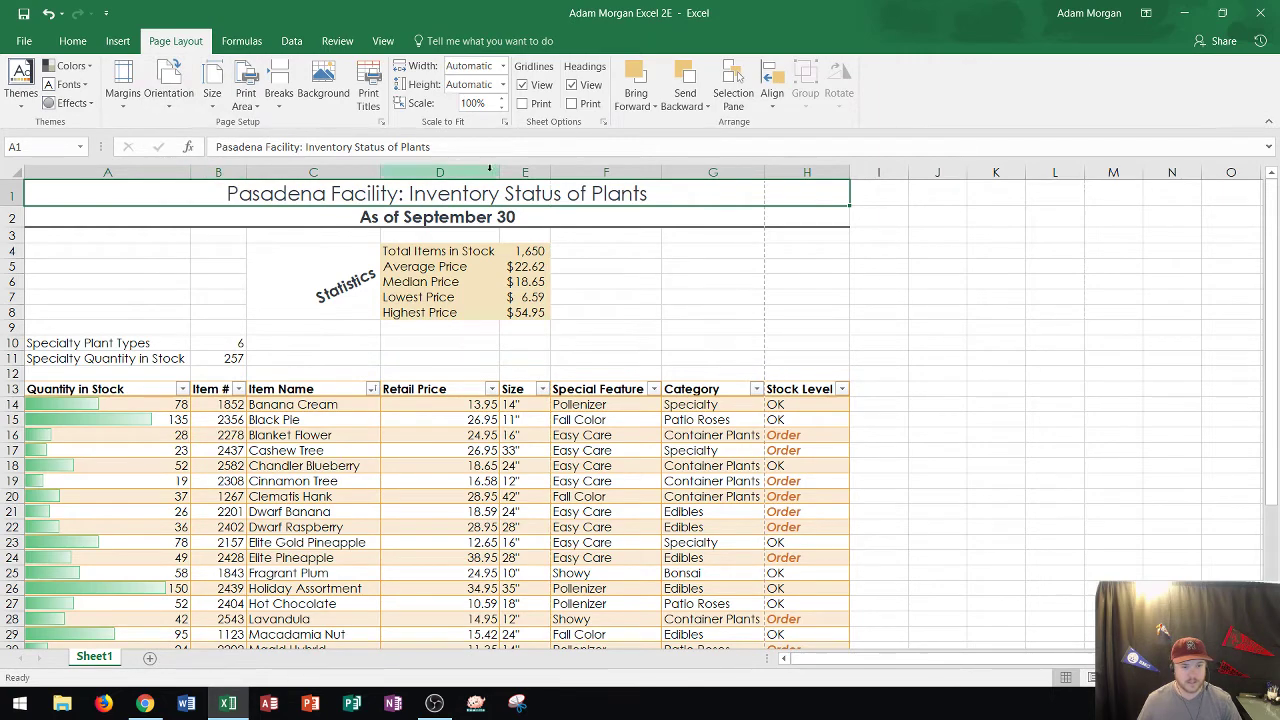
scroll(769, 297, "up", 1)
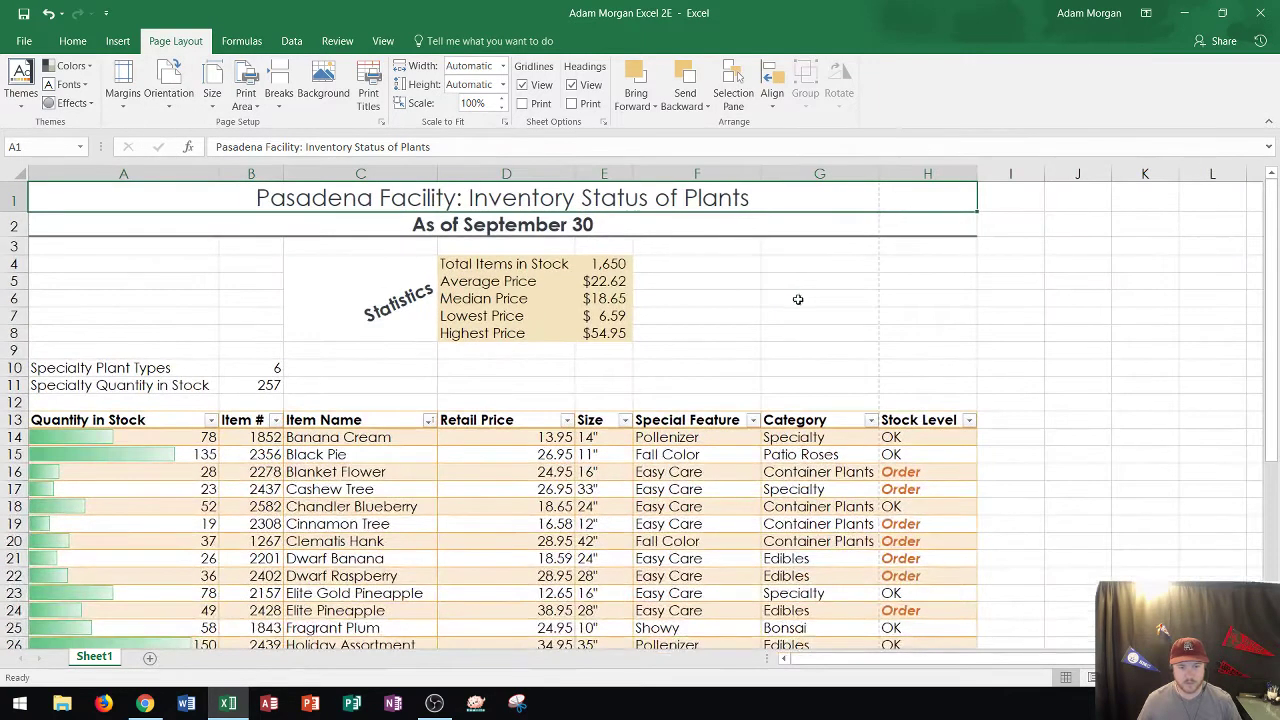
scroll(830, 295, "up", 2)
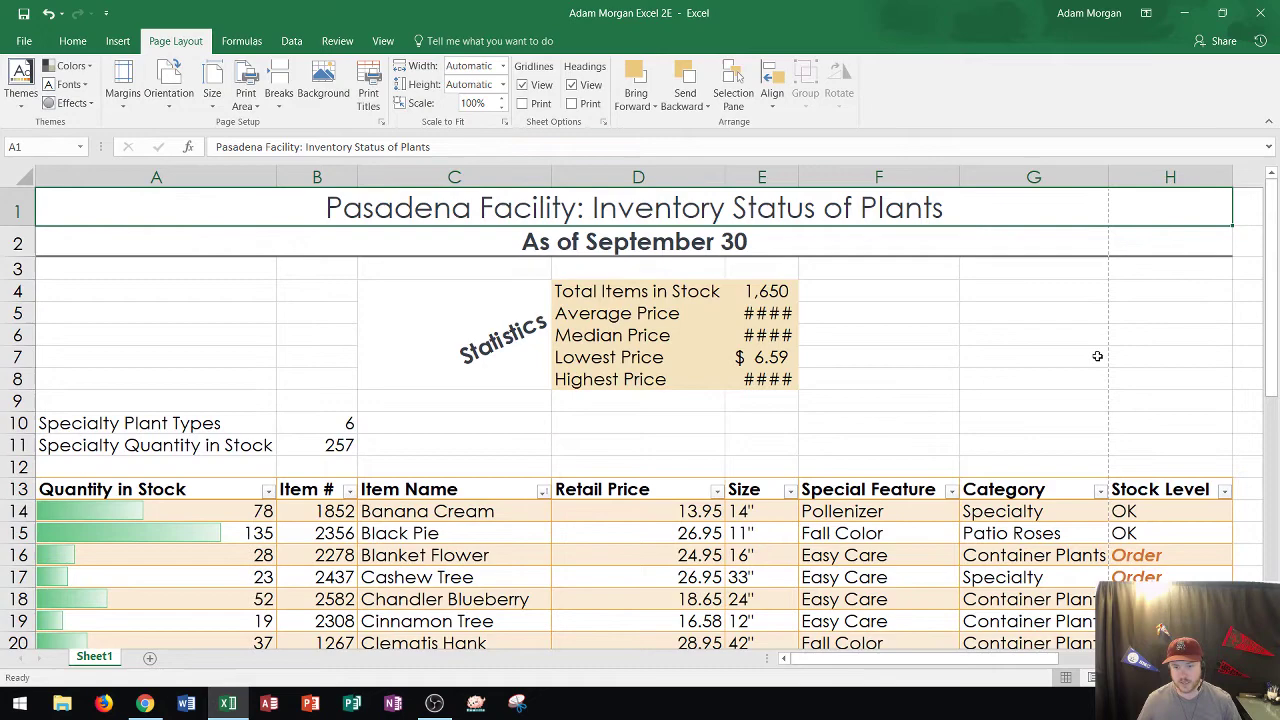
scroll(1113, 353, "down", 3)
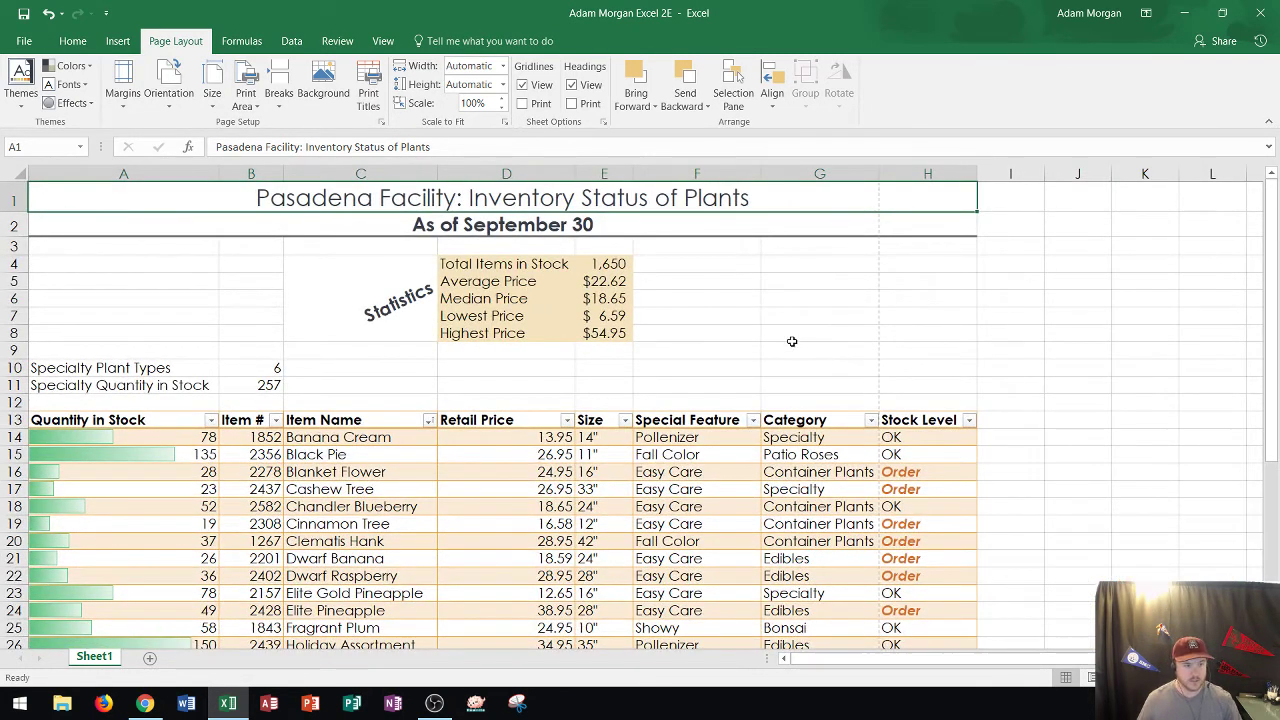
scroll(777, 342, "down", 1)
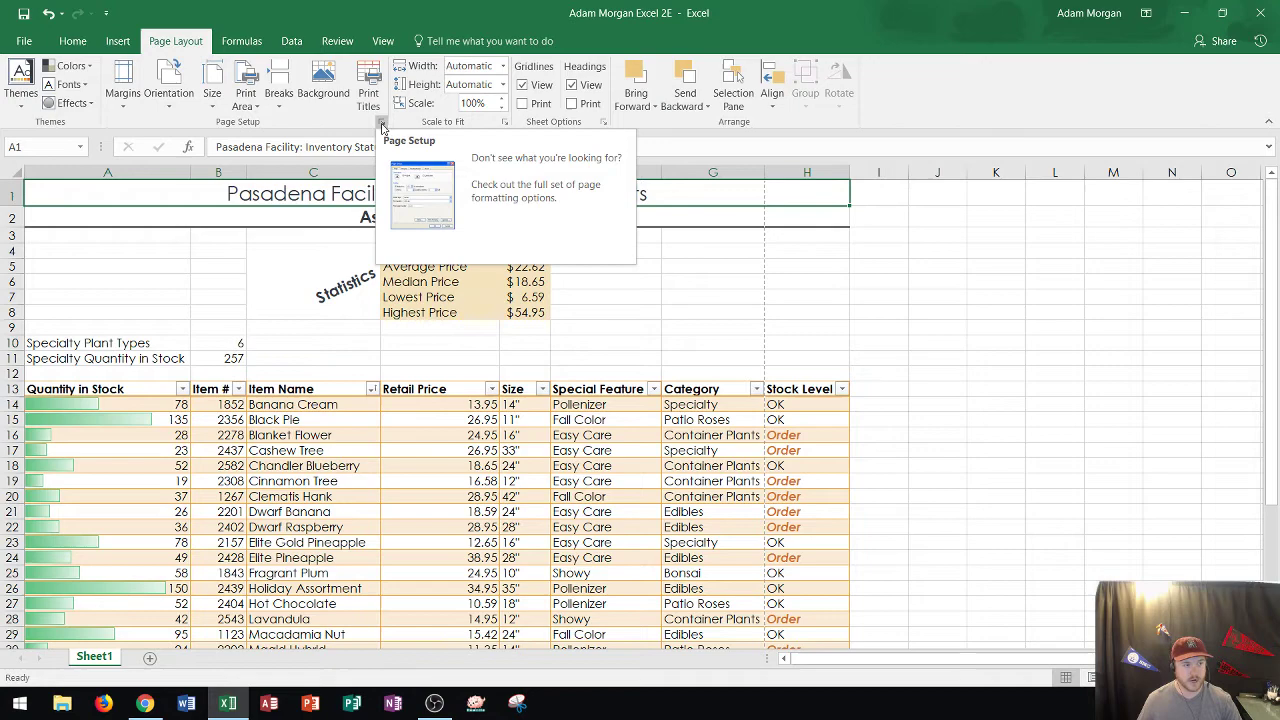
In the Page Setup dialog's Page tab, set scaling to fit 1 page wide
left_click(381, 127)
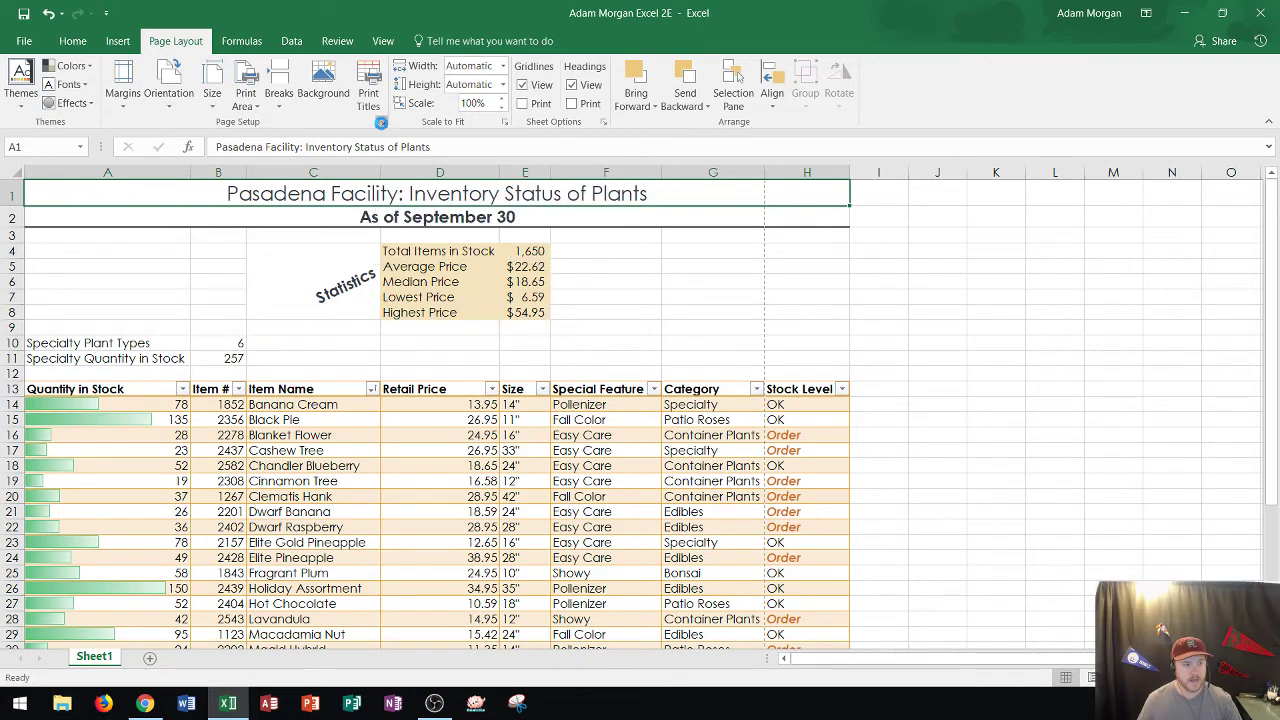
left_click_drag(364, 35, 588, 178)
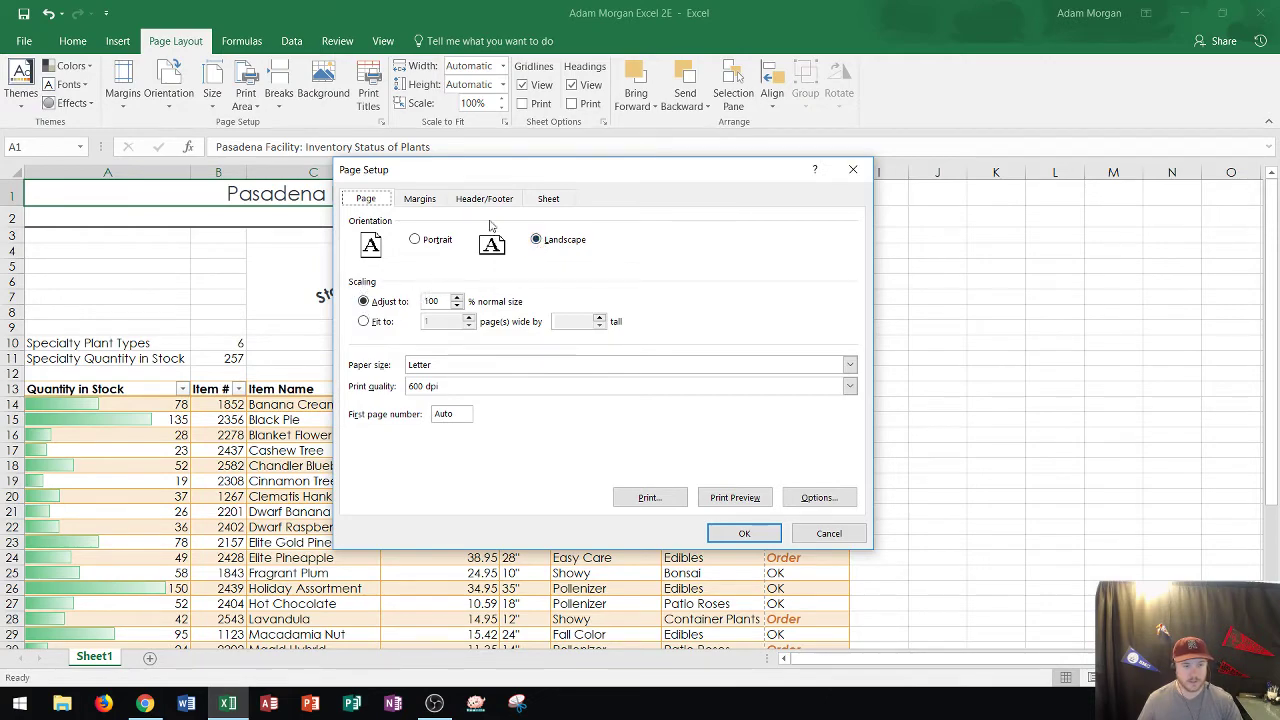
left_click_drag(560, 177, 396, 235)
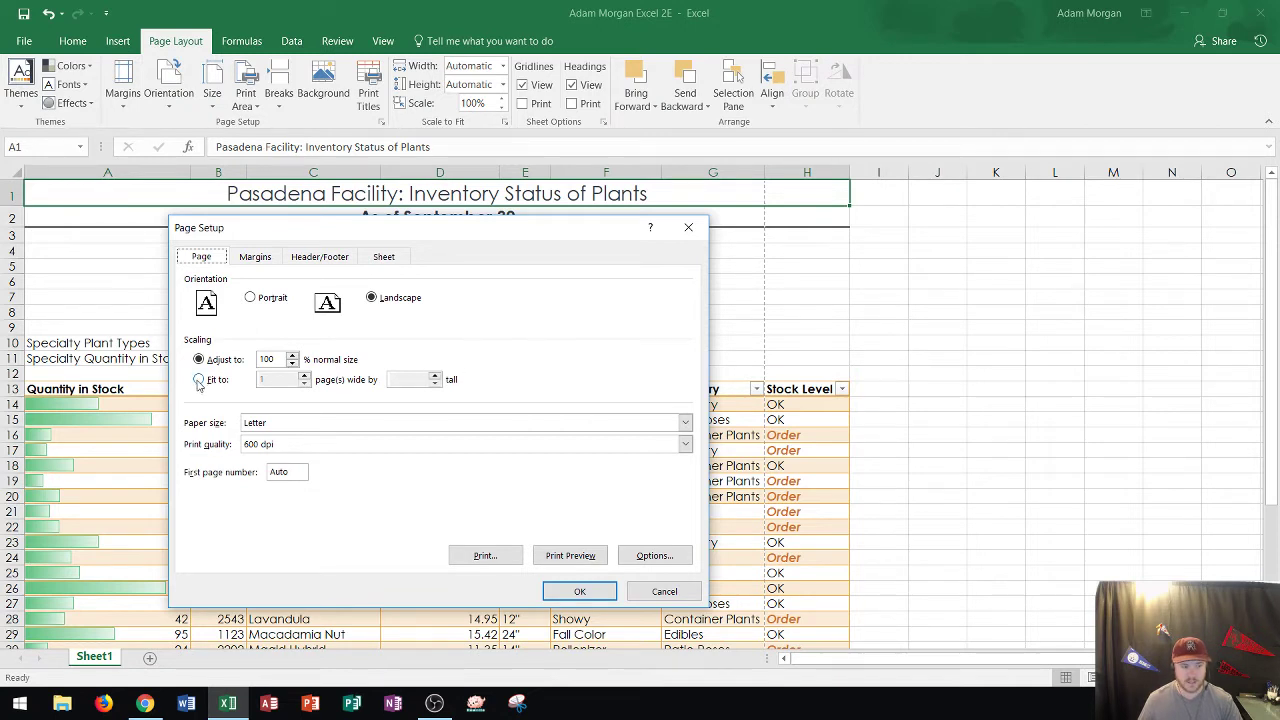
left_click(198, 382)
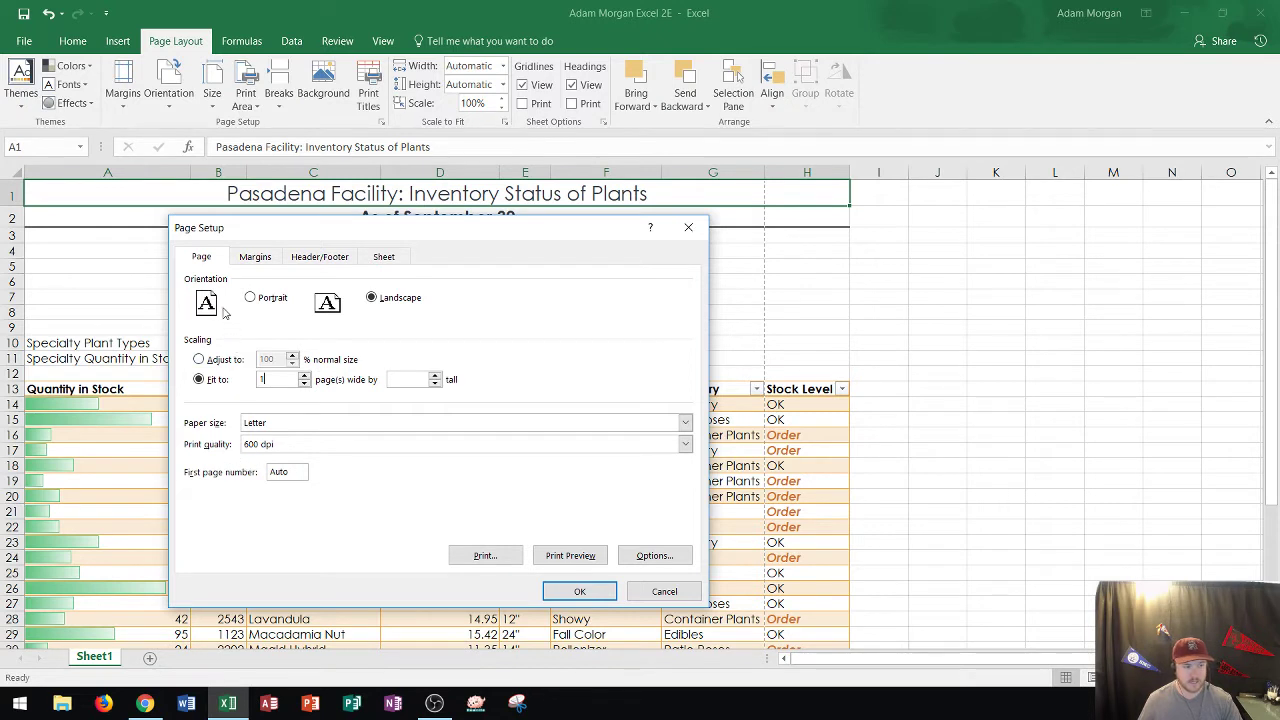
Turn on Center on page Horizontally in the Margins tab of Page Setup
left_click(256, 259)
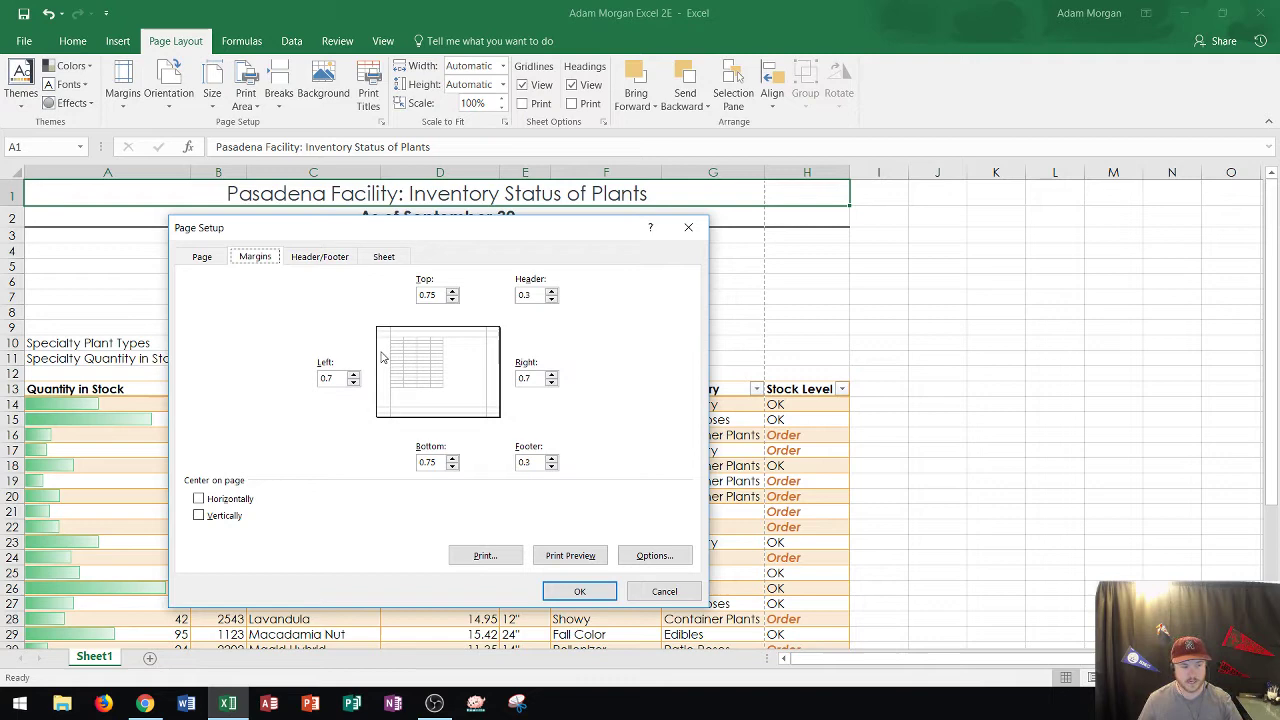
left_click(199, 500)
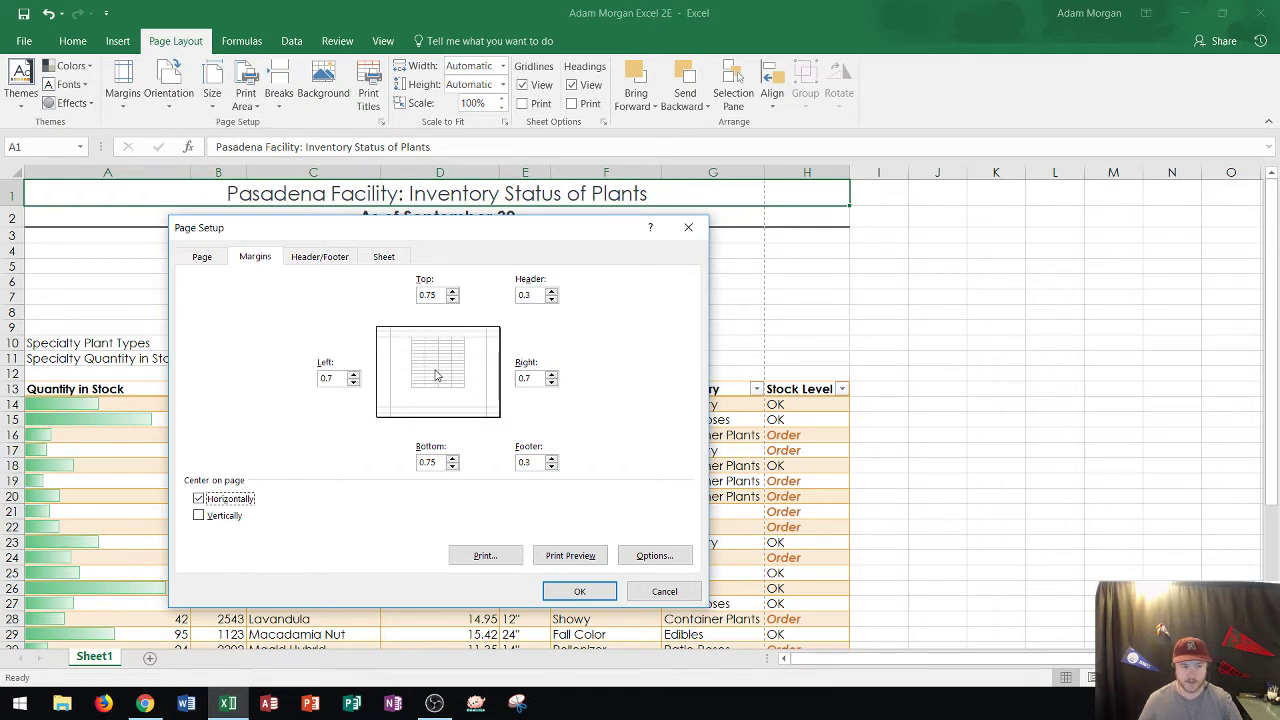
left_click(312, 258)
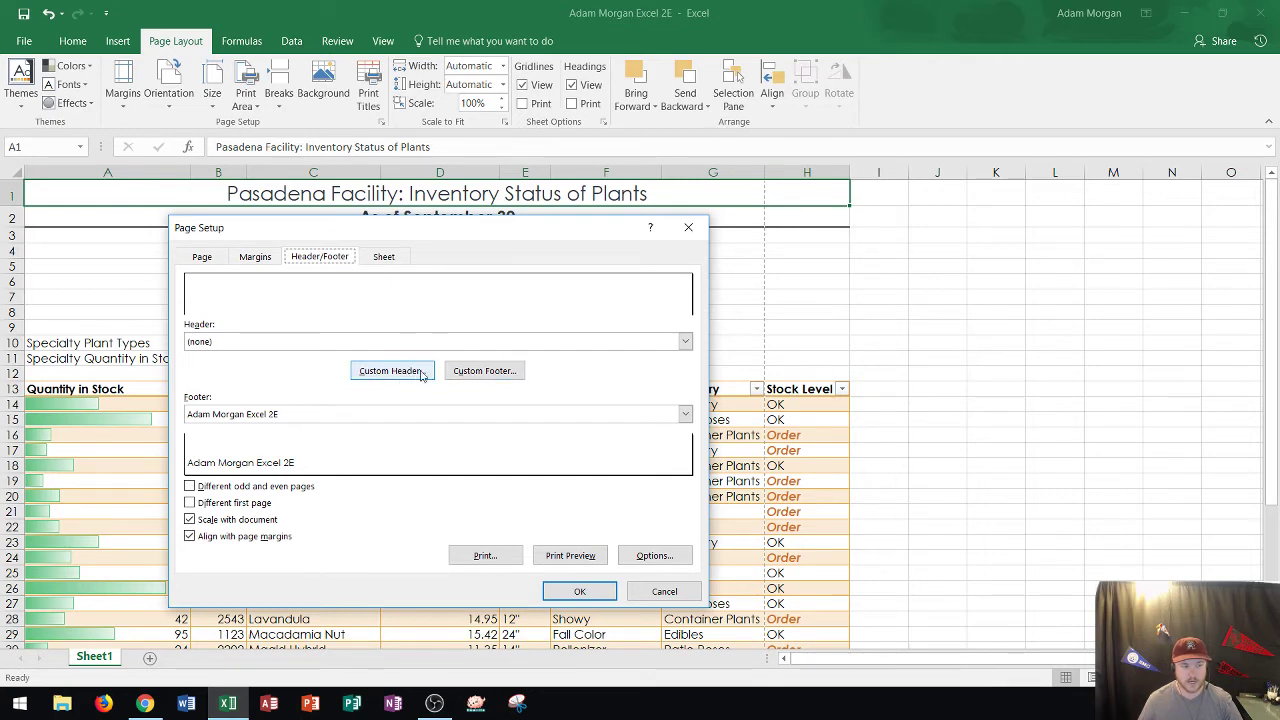
Accept a custom footer with &[File] in the left section
left_click(484, 370)
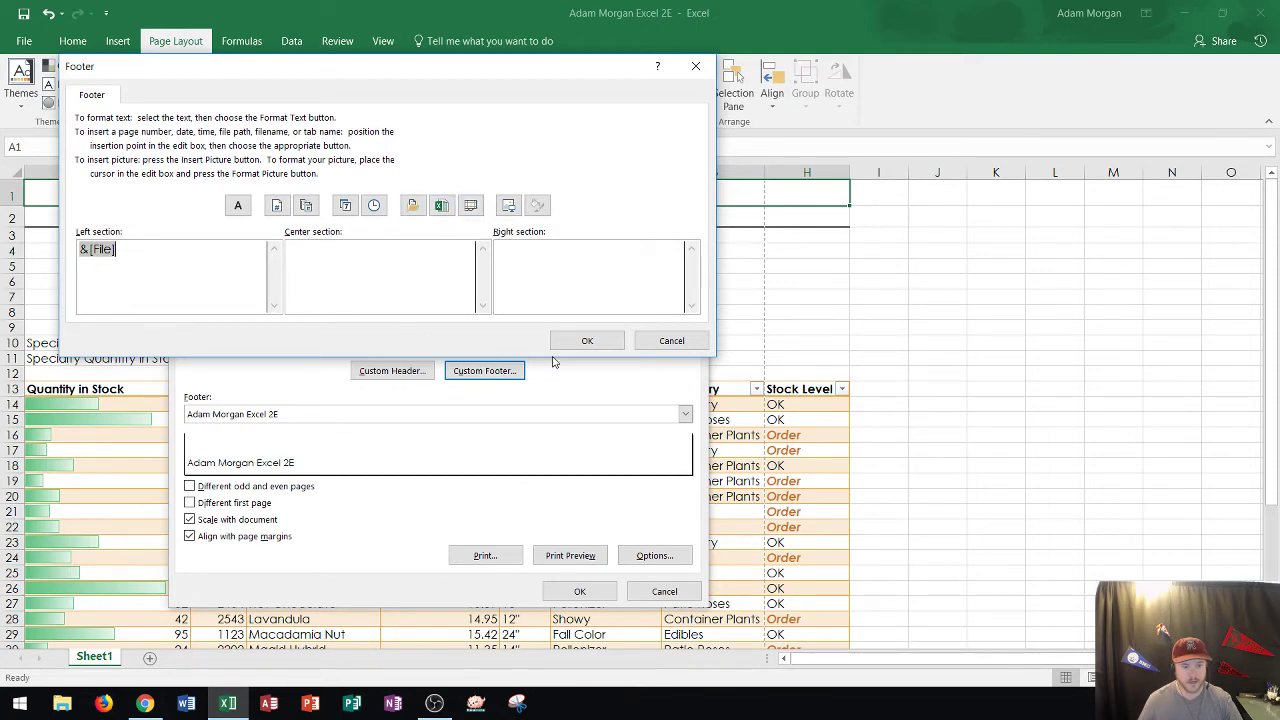
left_click(587, 341)
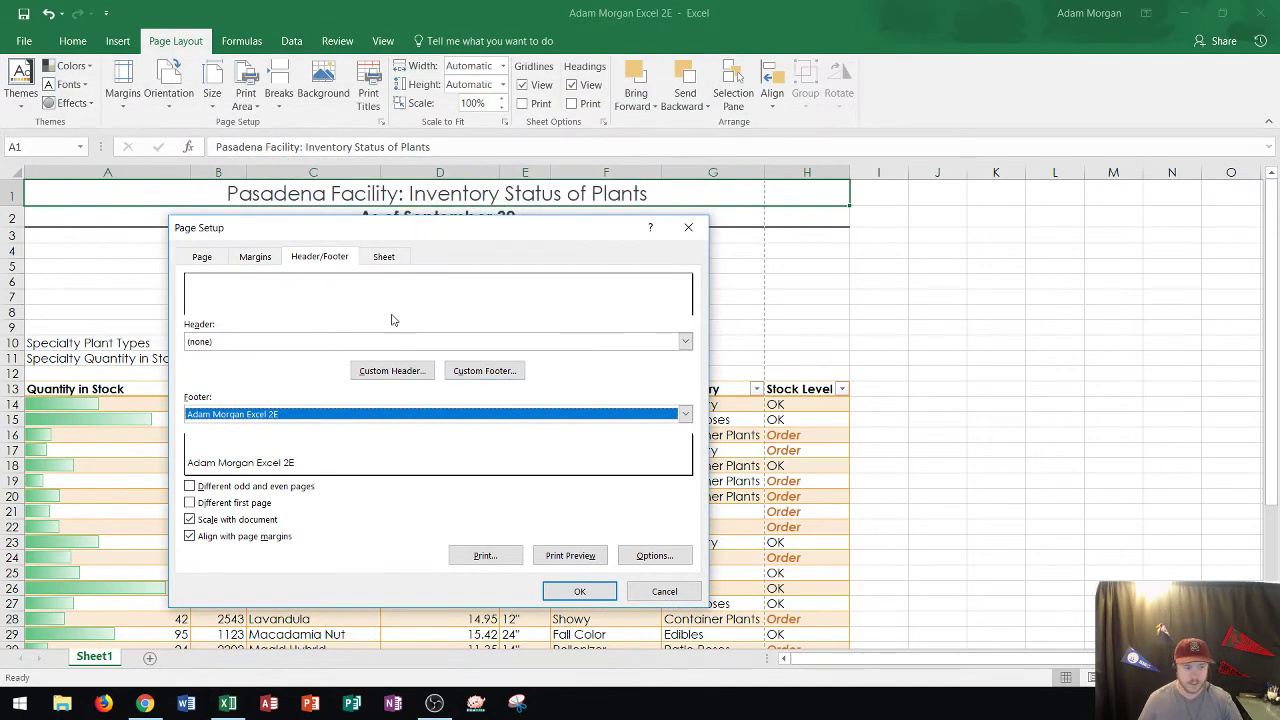
left_click(382, 258)
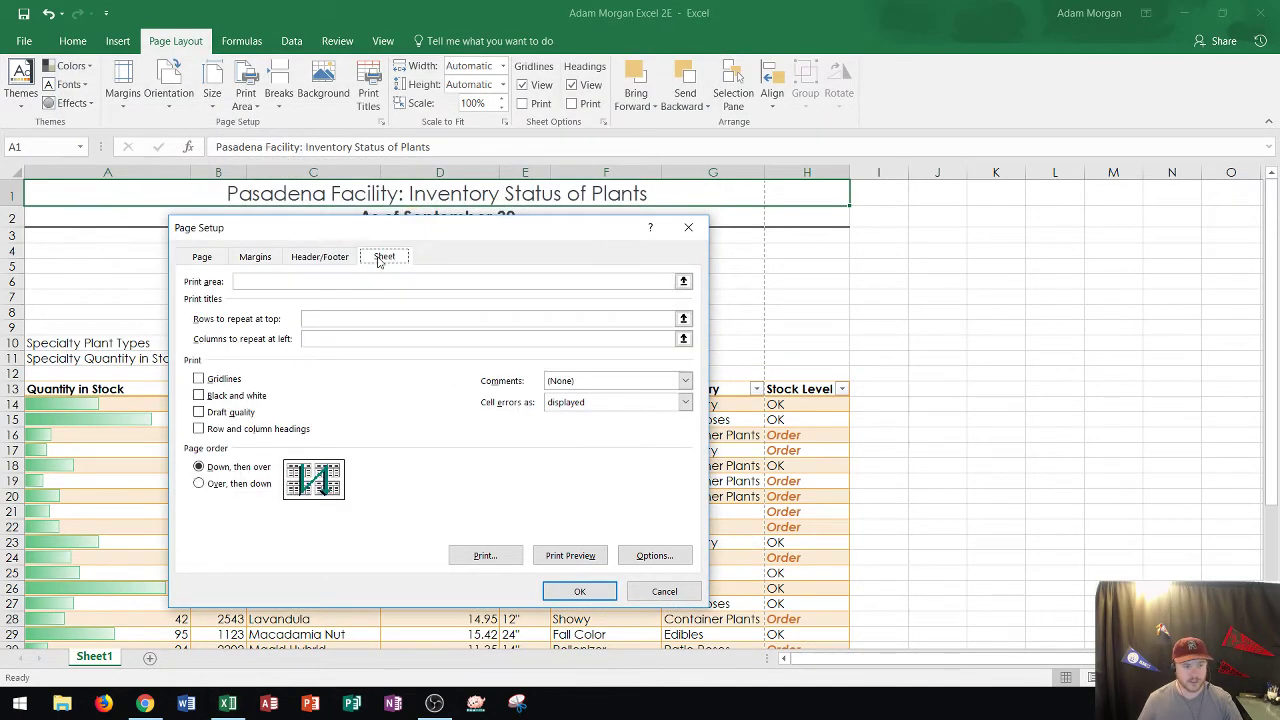
Preview the landscape printout, switching between pages 1 and 2 twice
left_click(583, 558)
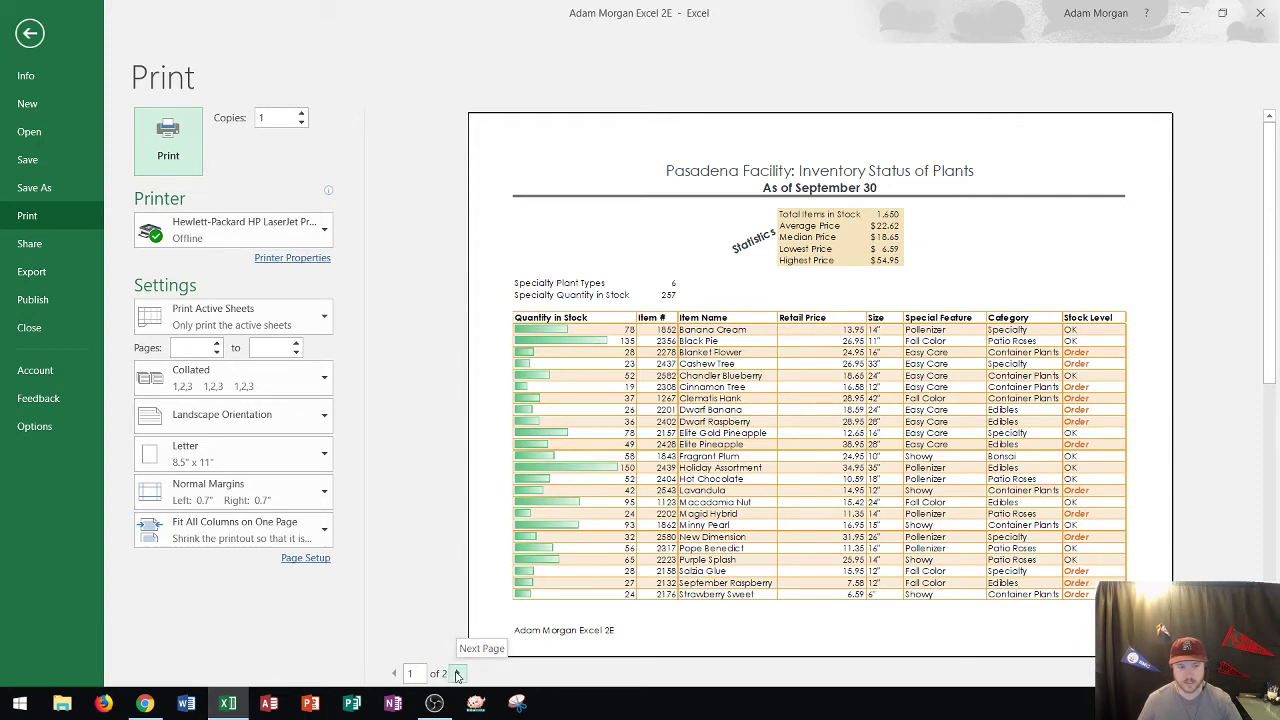
left_click(457, 675)
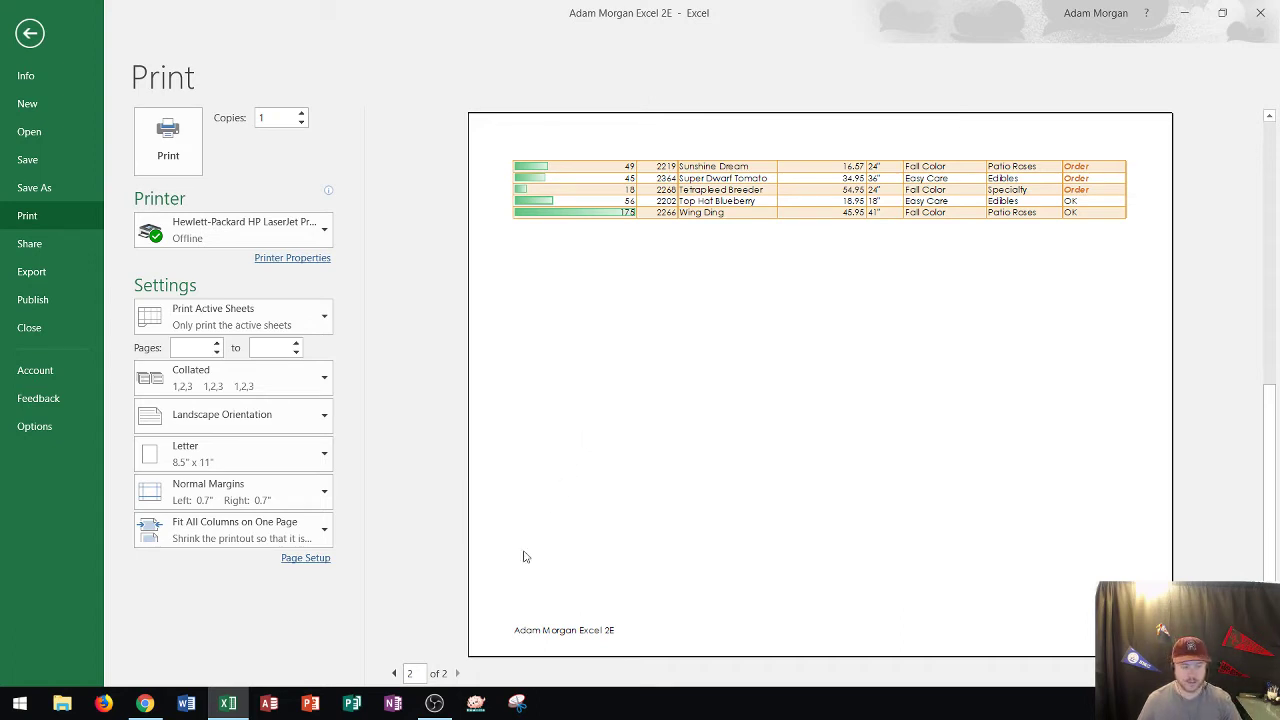
left_click(395, 674)
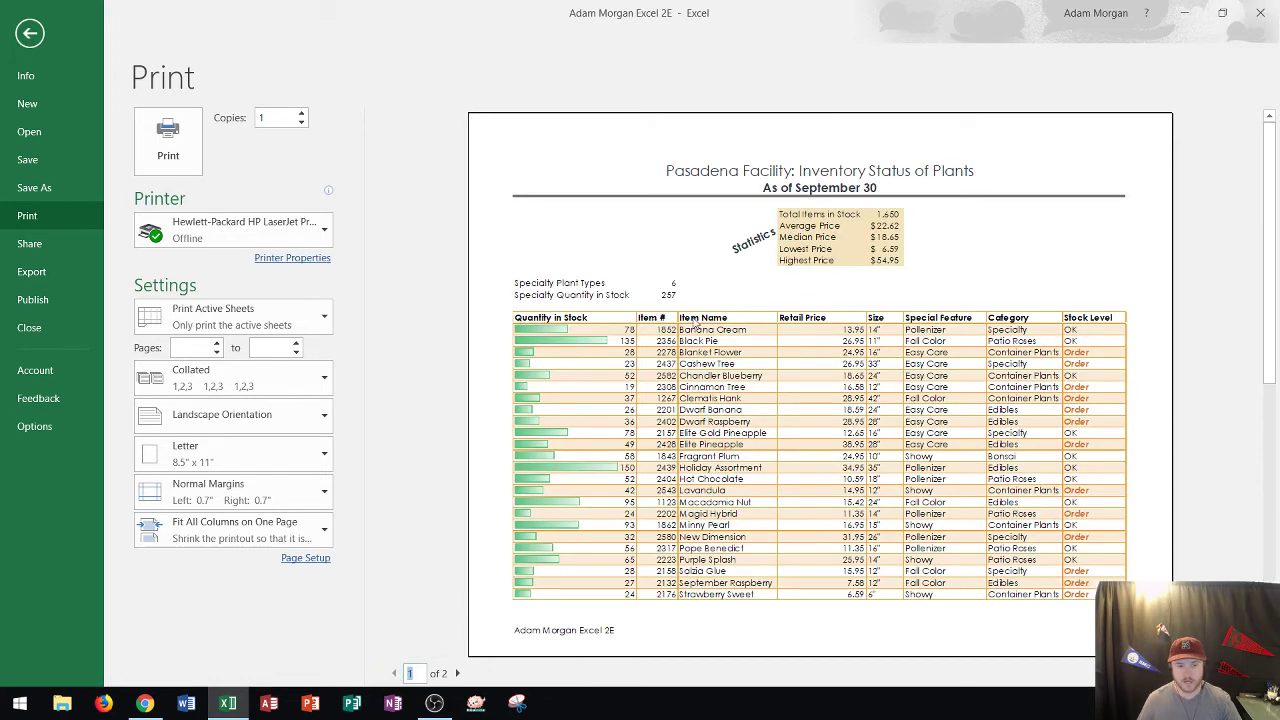
left_click(457, 674)
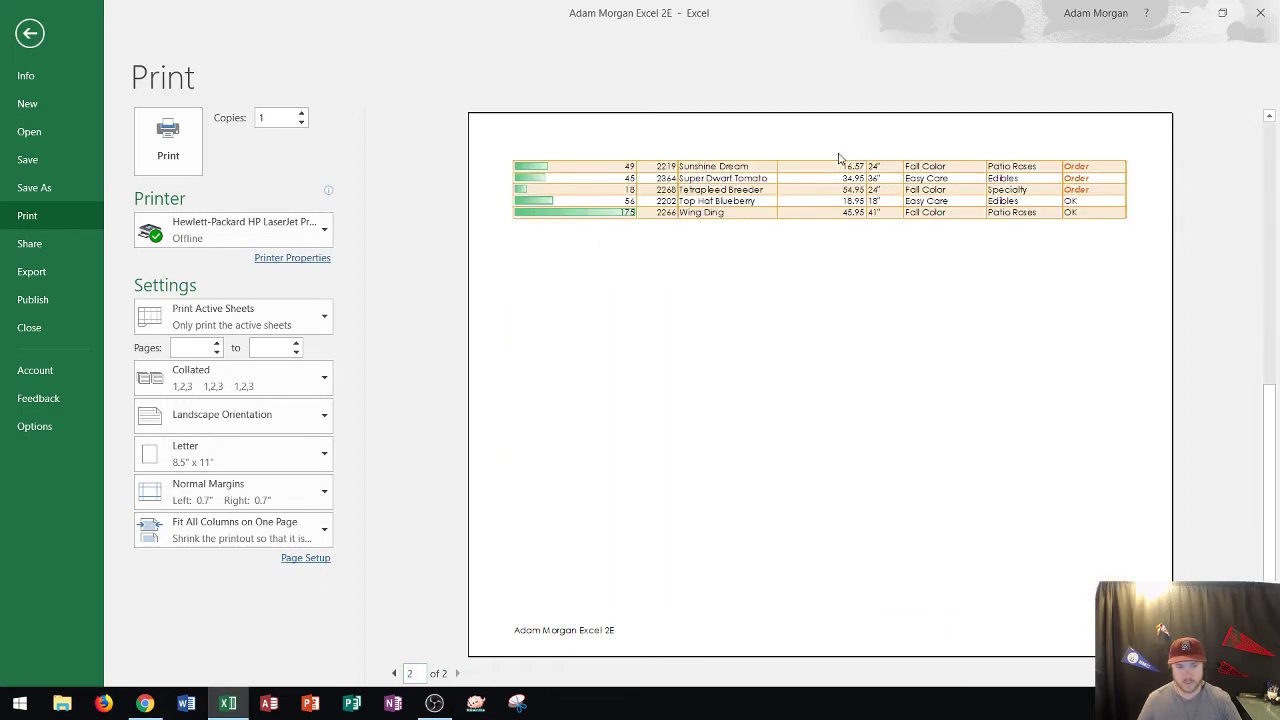
left_click(392, 675)
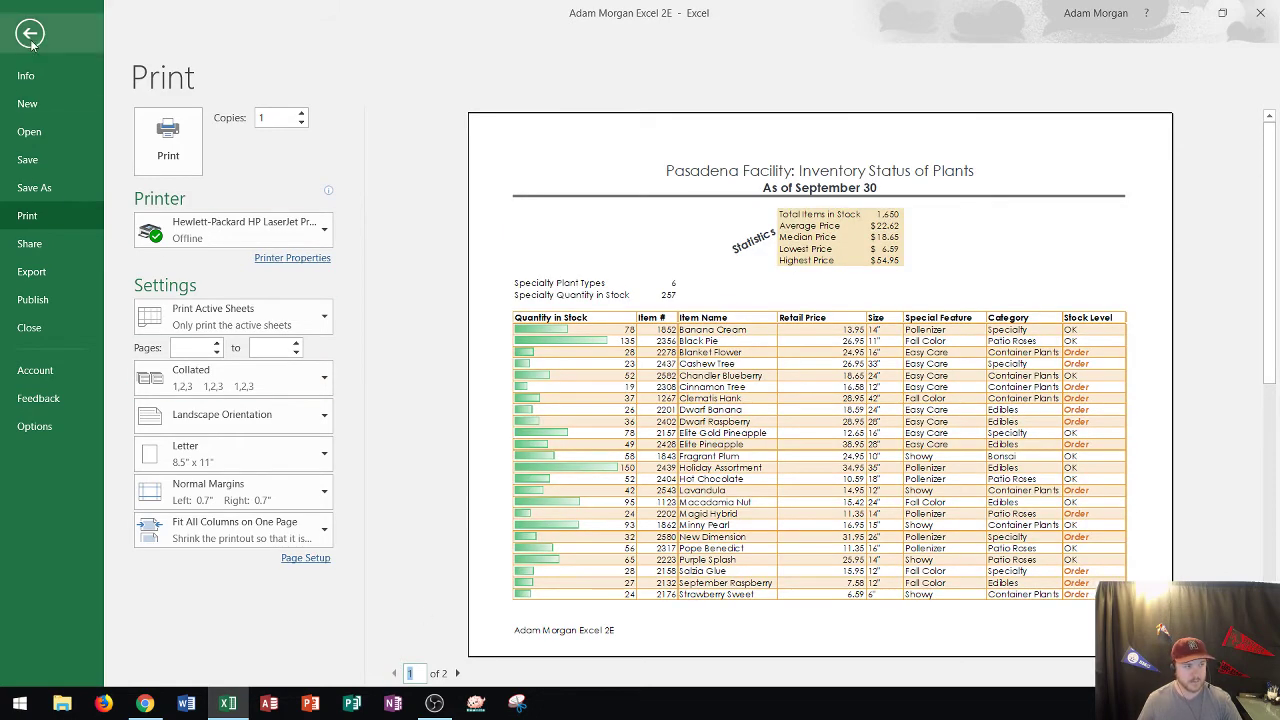
Set Rows to repeat at top to $13:$13 on the Page Setup Sheet tab
left_click(30, 36)
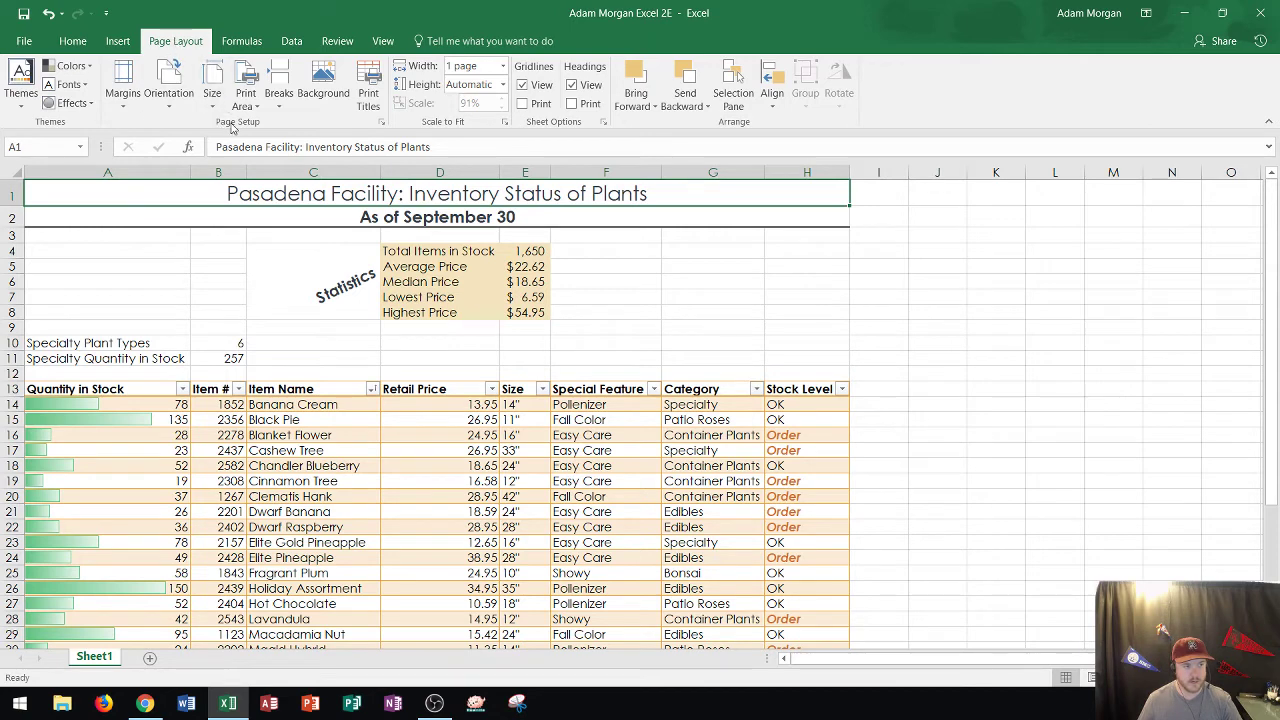
left_click(381, 124)
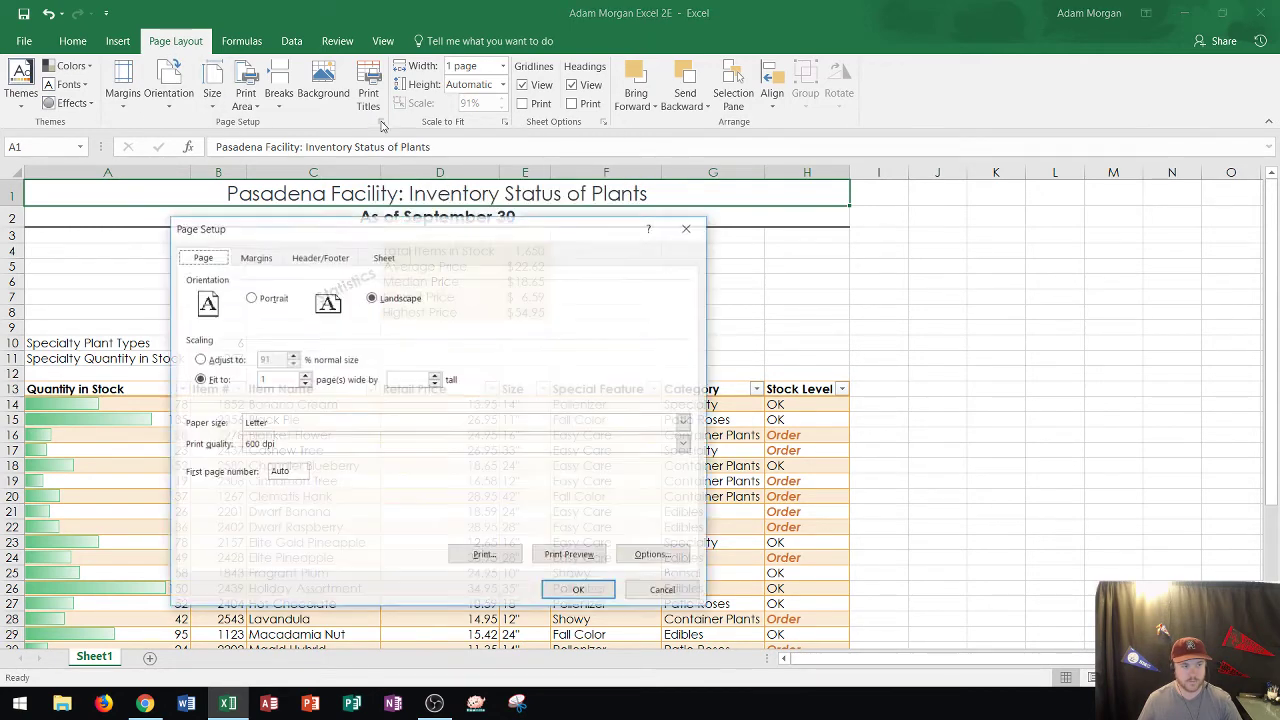
left_click_drag(424, 227, 579, 195)
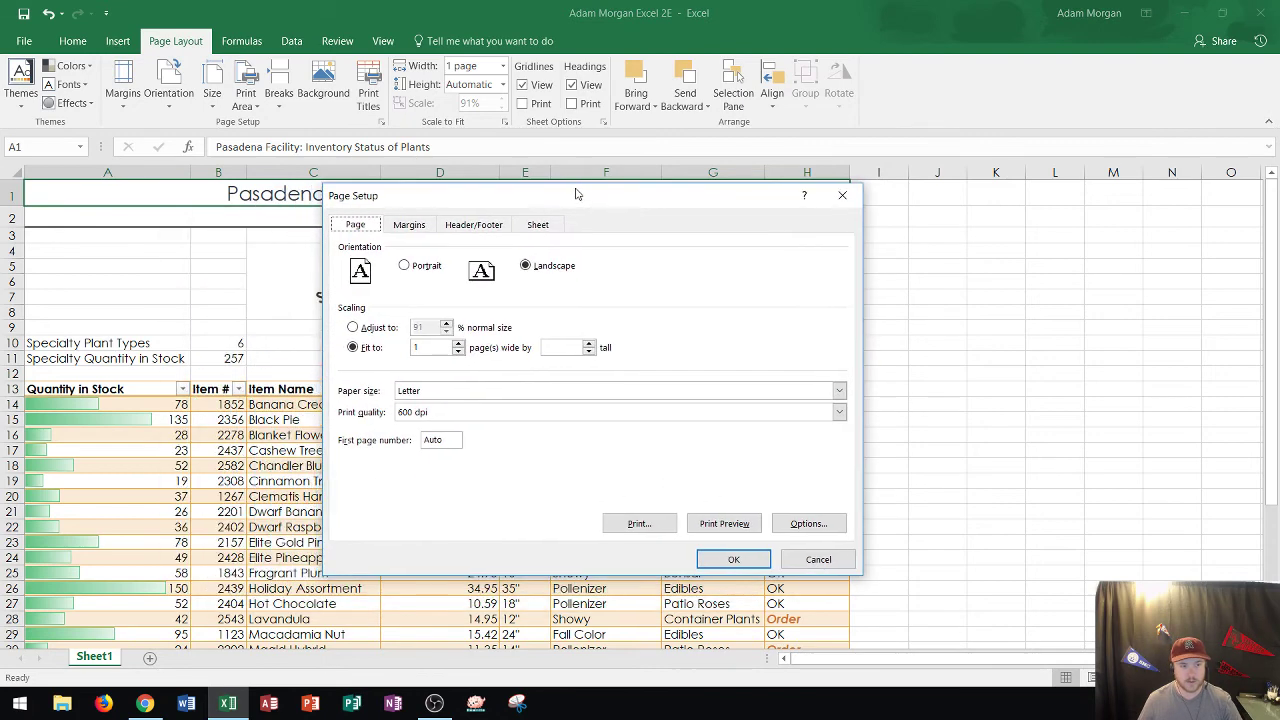
left_click(537, 225)
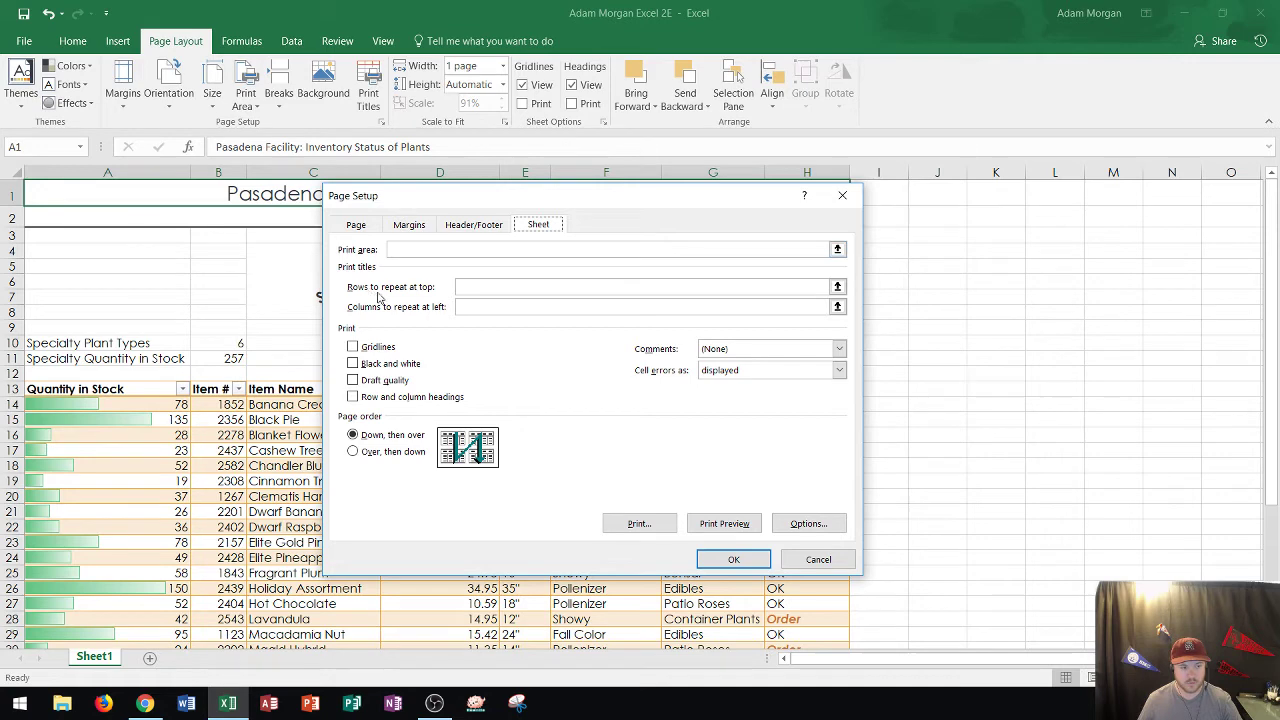
left_click(472, 287)
left_click_drag(503, 196, 627, 168)
left_click(590, 257)
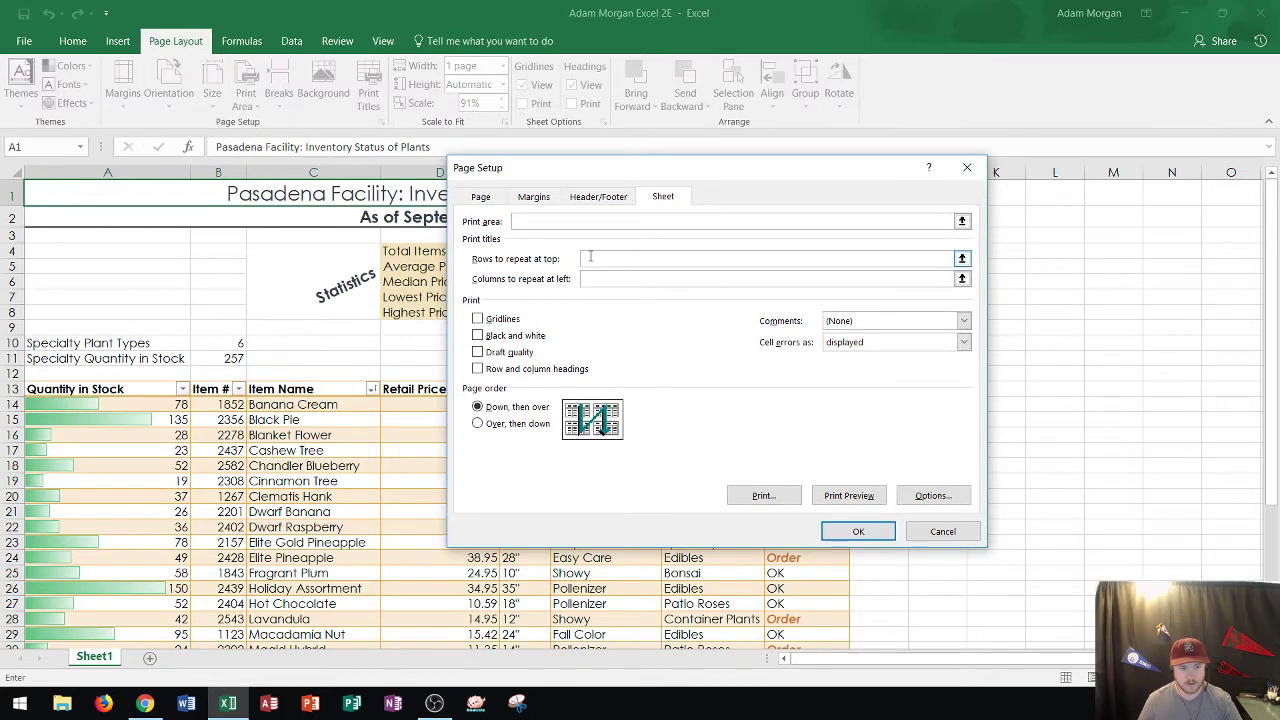
left_click(13, 388)
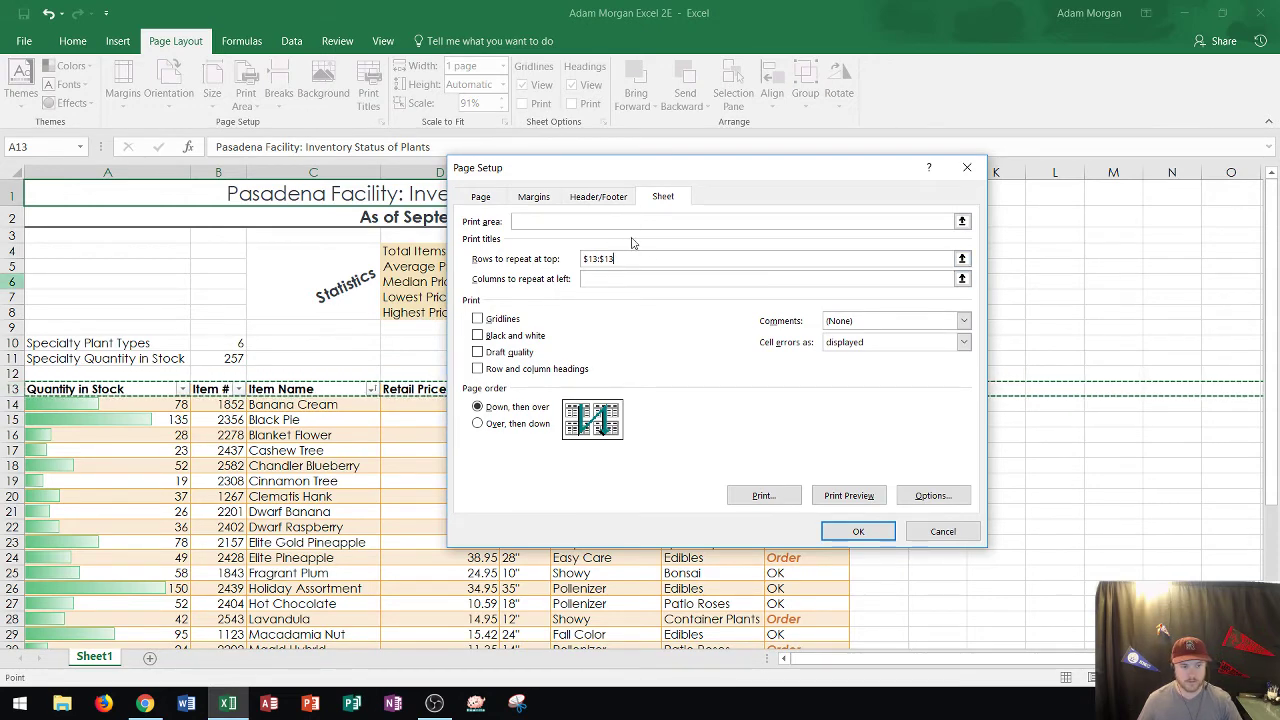
Preview page 2 with its repeated header row, then return to page 1 of 2
left_click(853, 499)
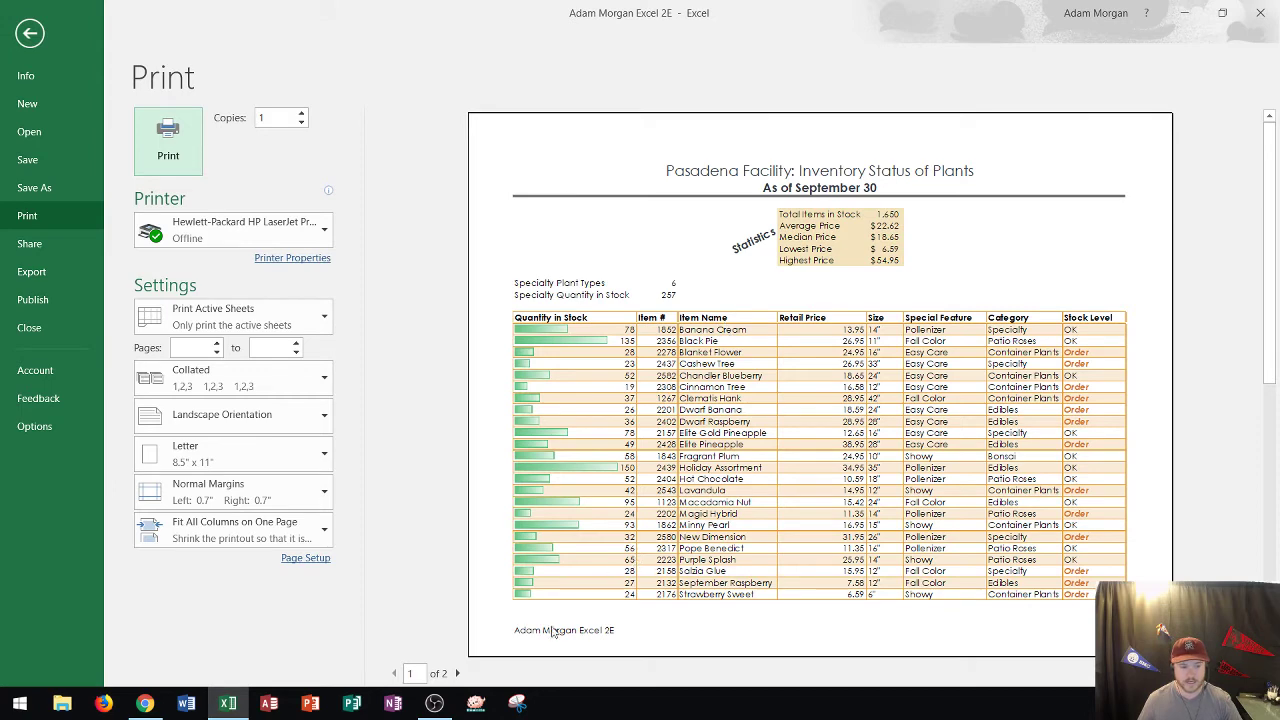
left_click(457, 673)
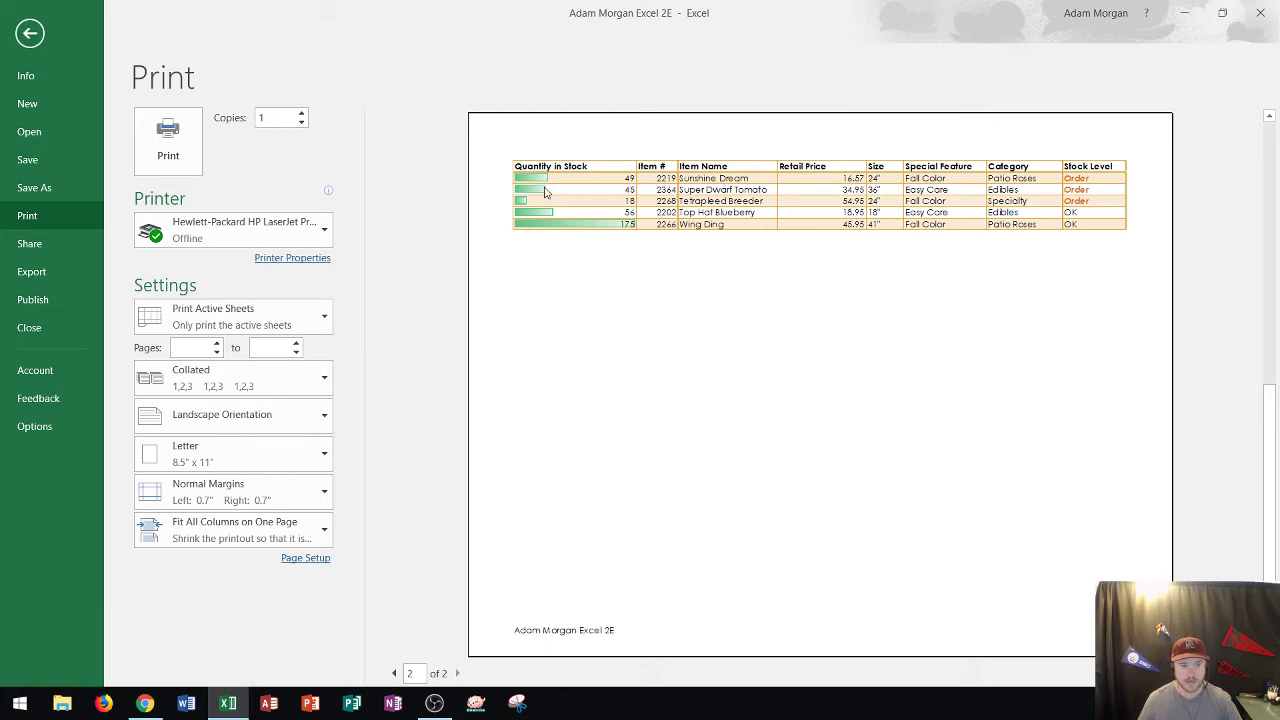
left_click(394, 673)
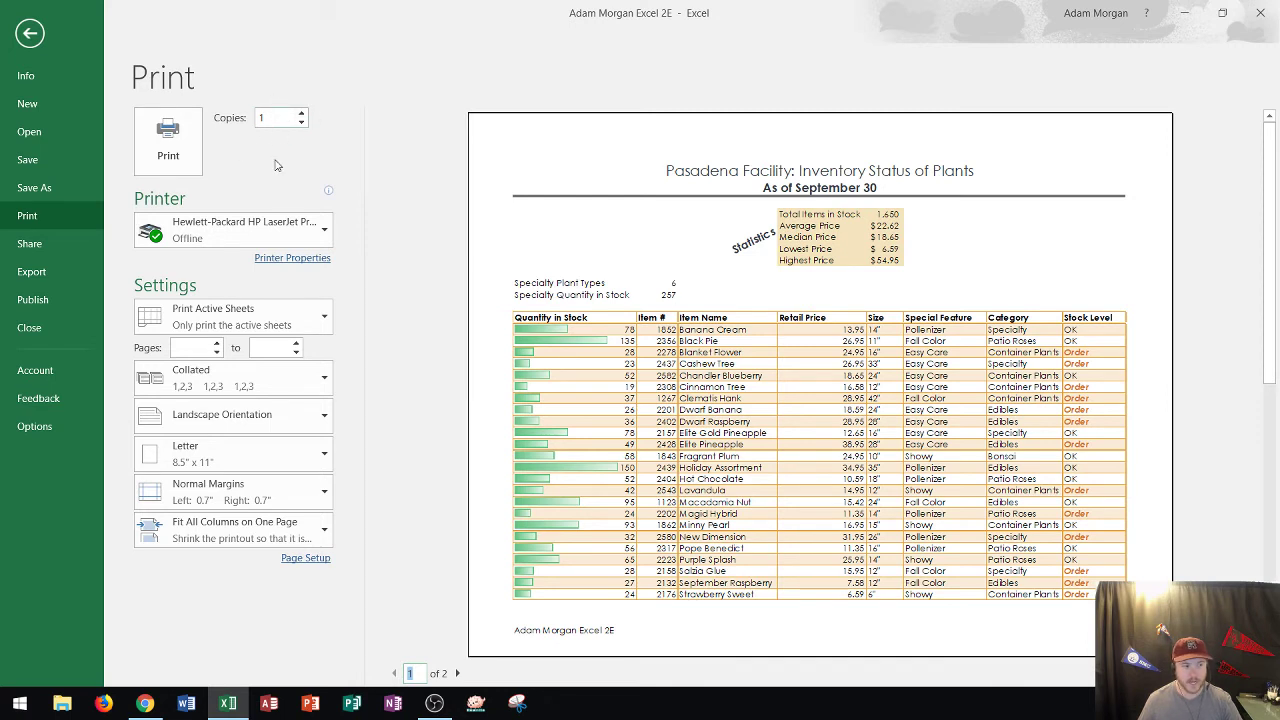
mouse_move(321, 238)
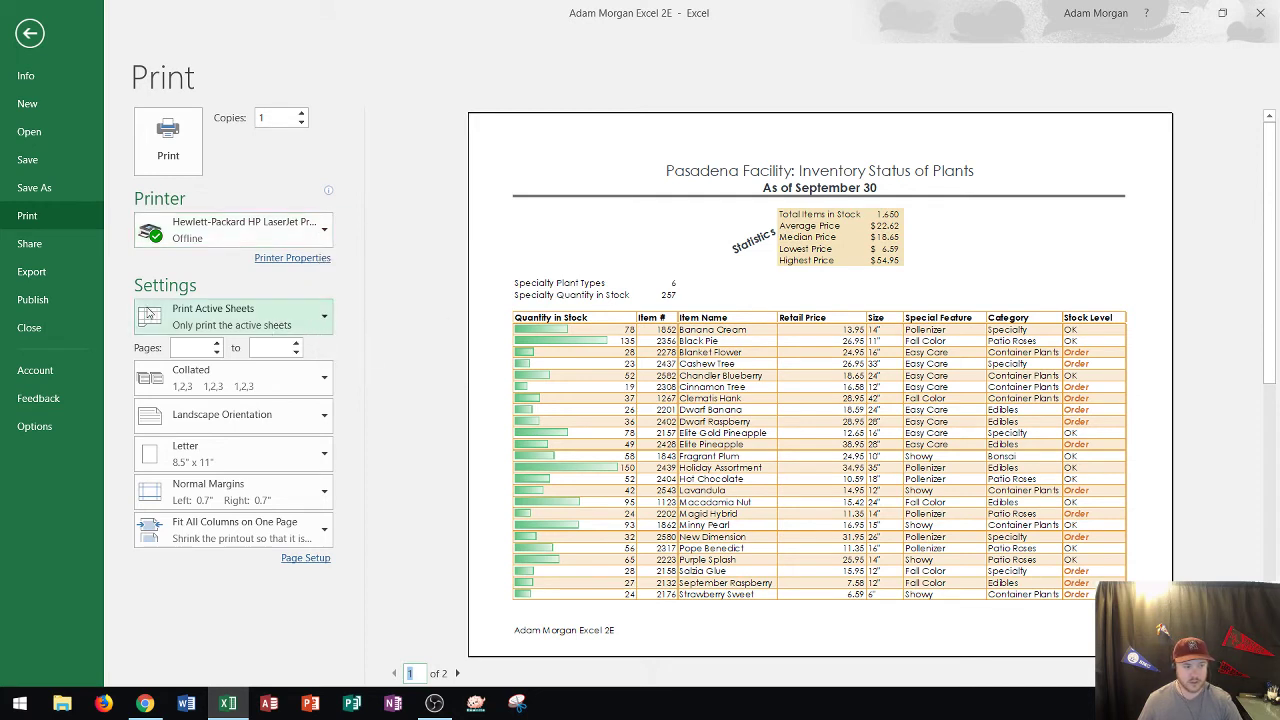
left_click(302, 315)
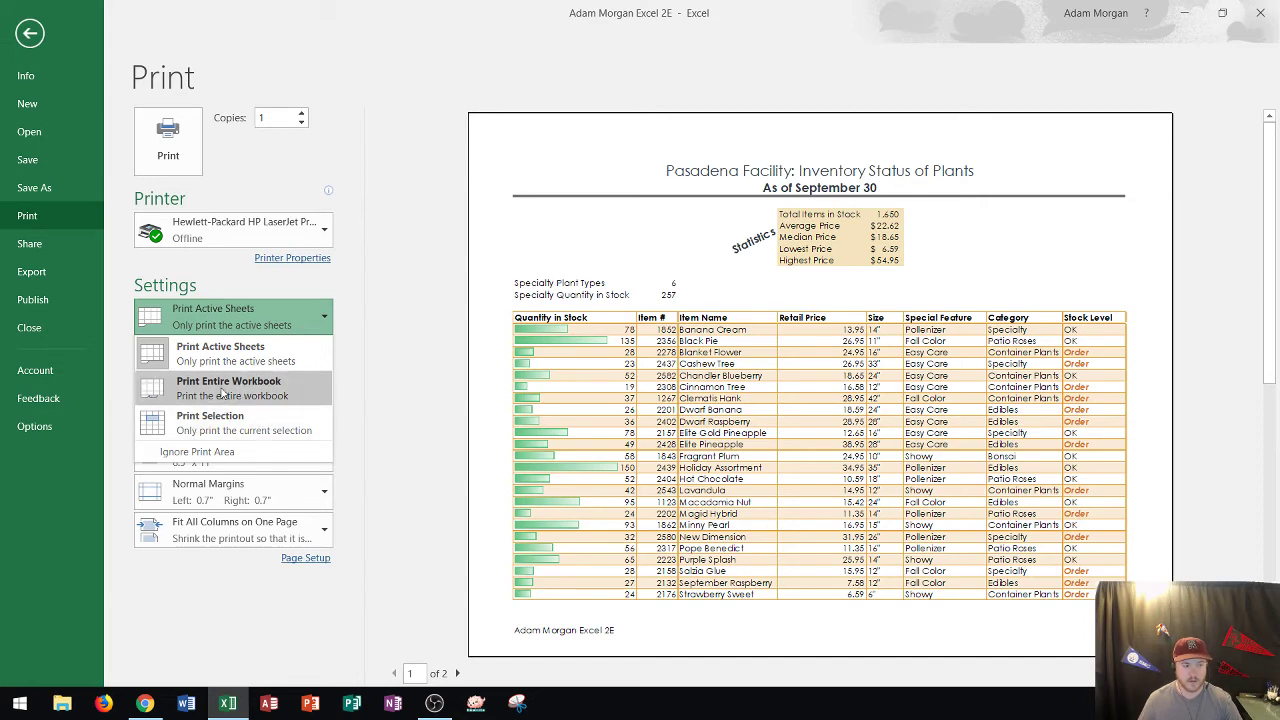
left_click(405, 360)
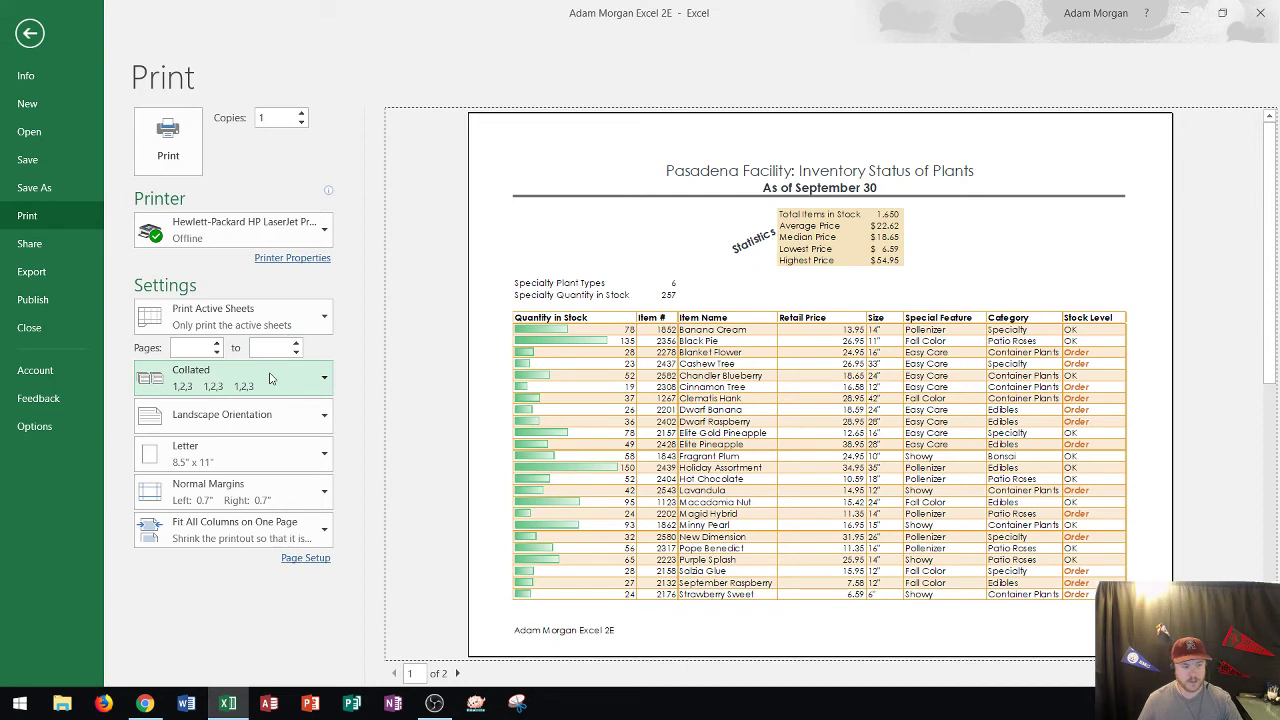
left_click(307, 378)
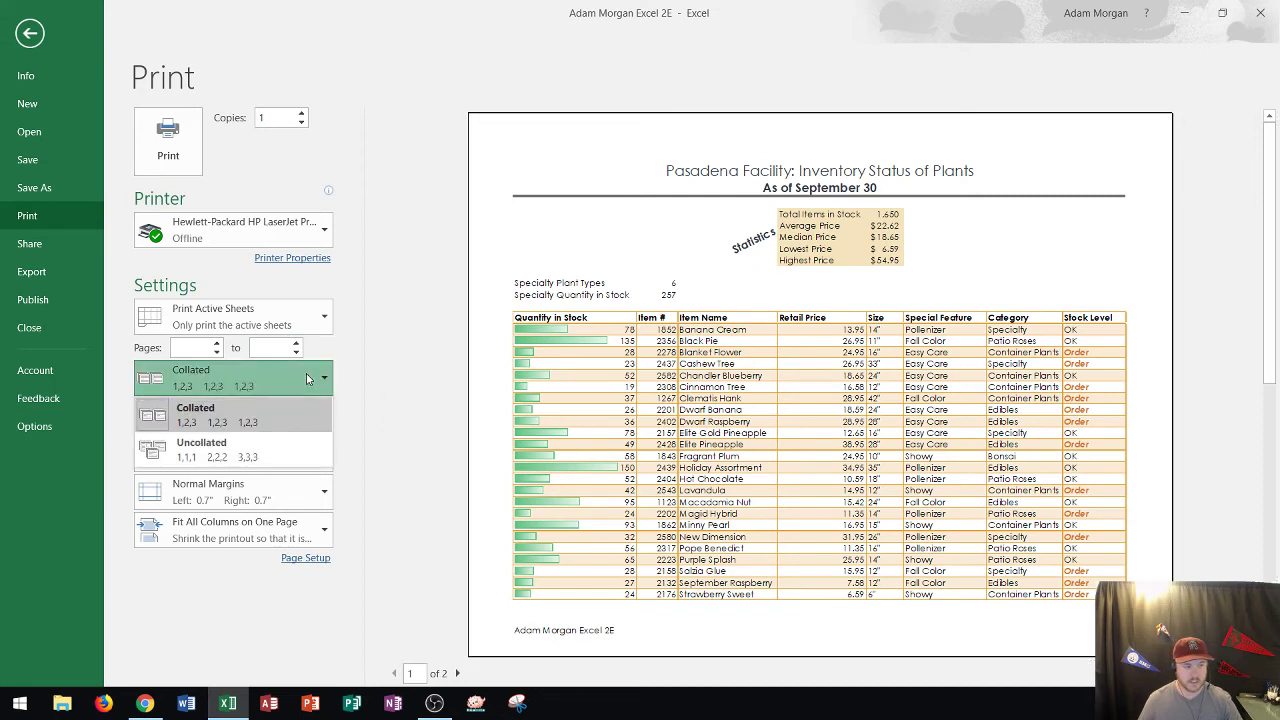
left_click(376, 412)
left_click(290, 419)
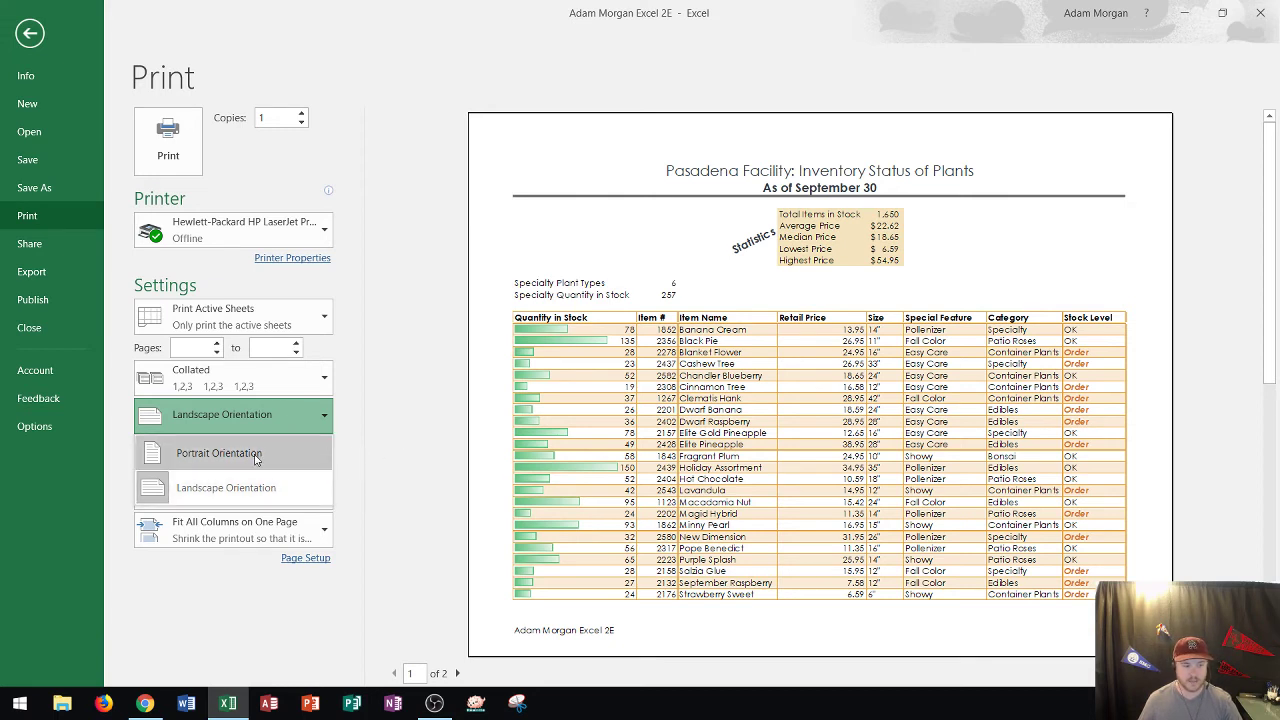
left_click(393, 418)
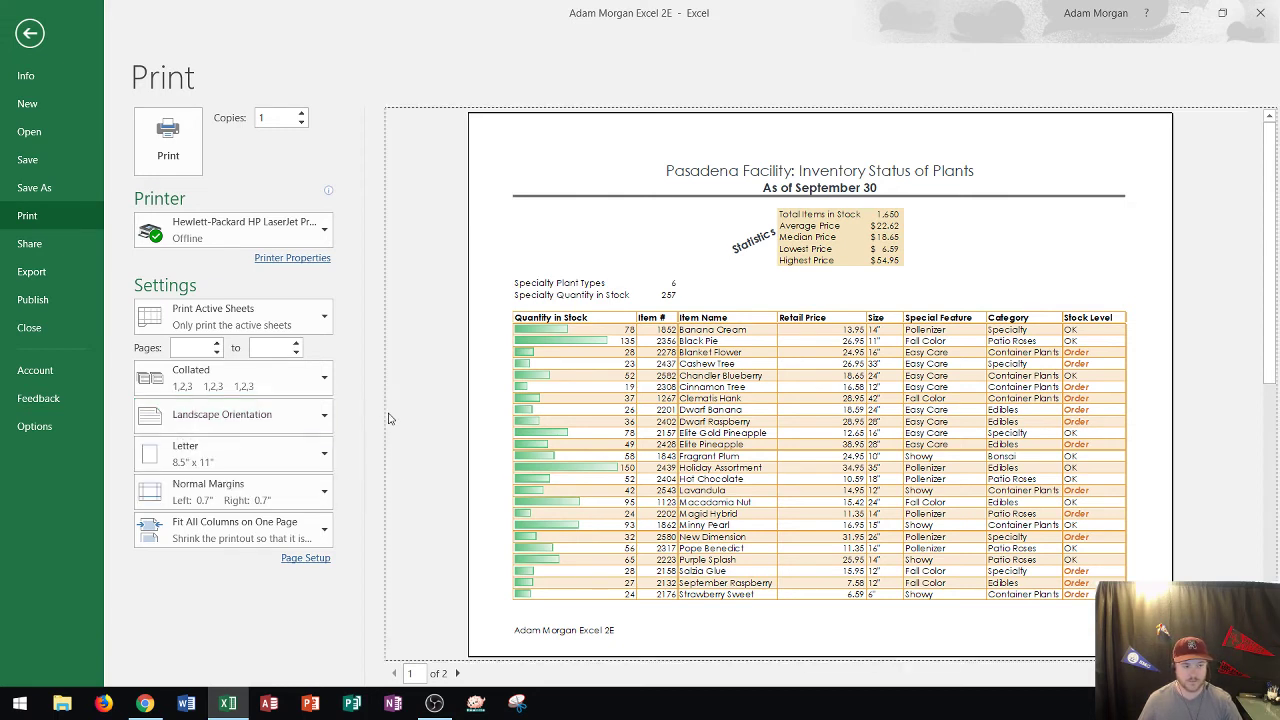
left_click(236, 537)
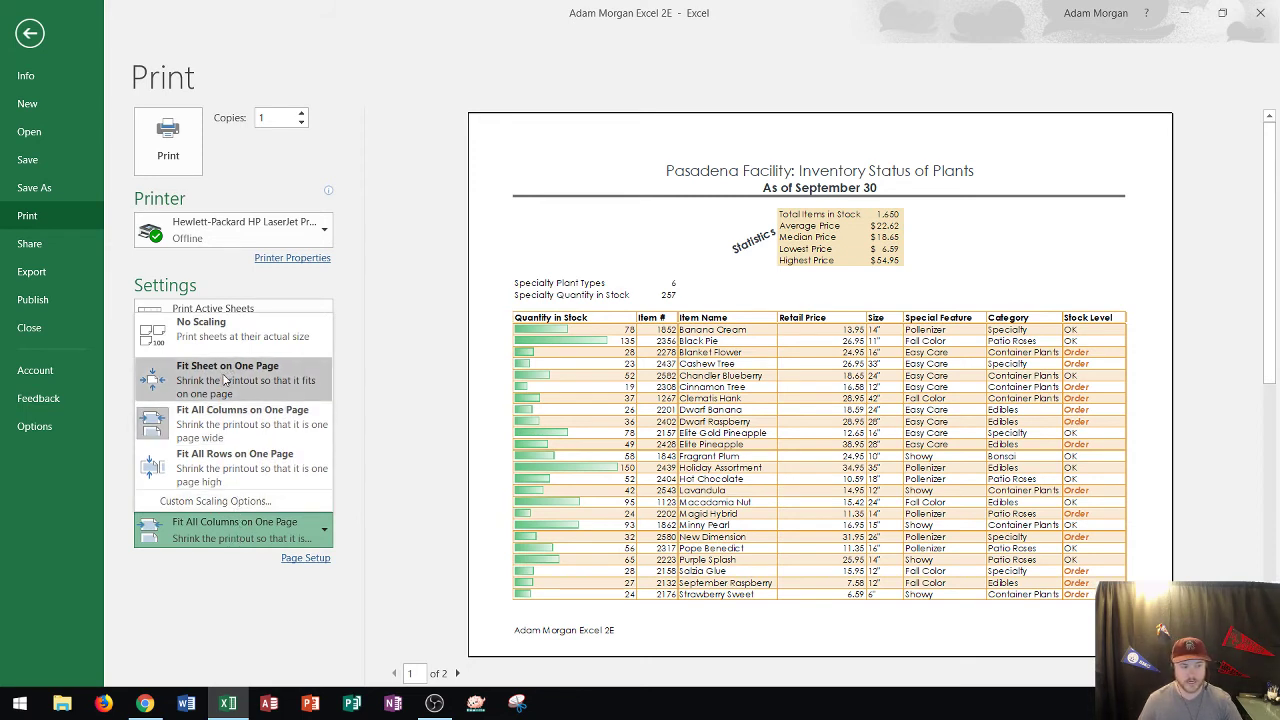
left_click(420, 389)
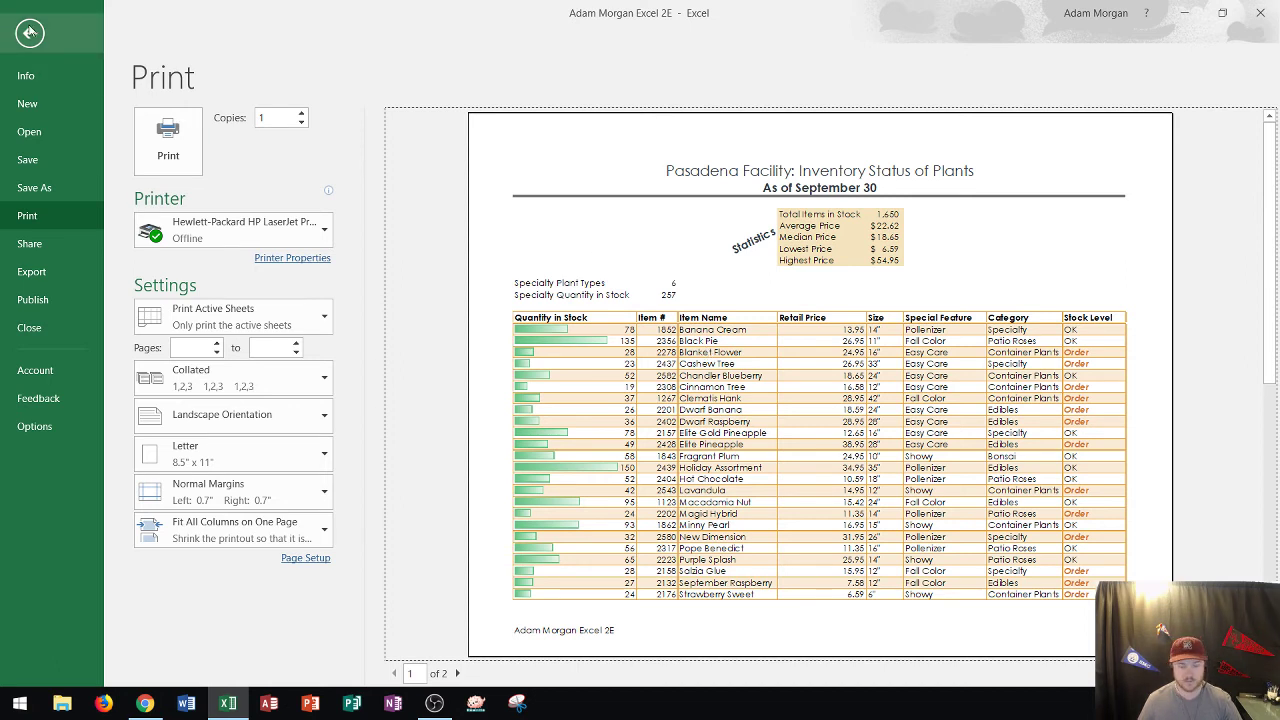
Exit print preview back to the worksheet and show the Formulas ribbon
left_click(29, 33)
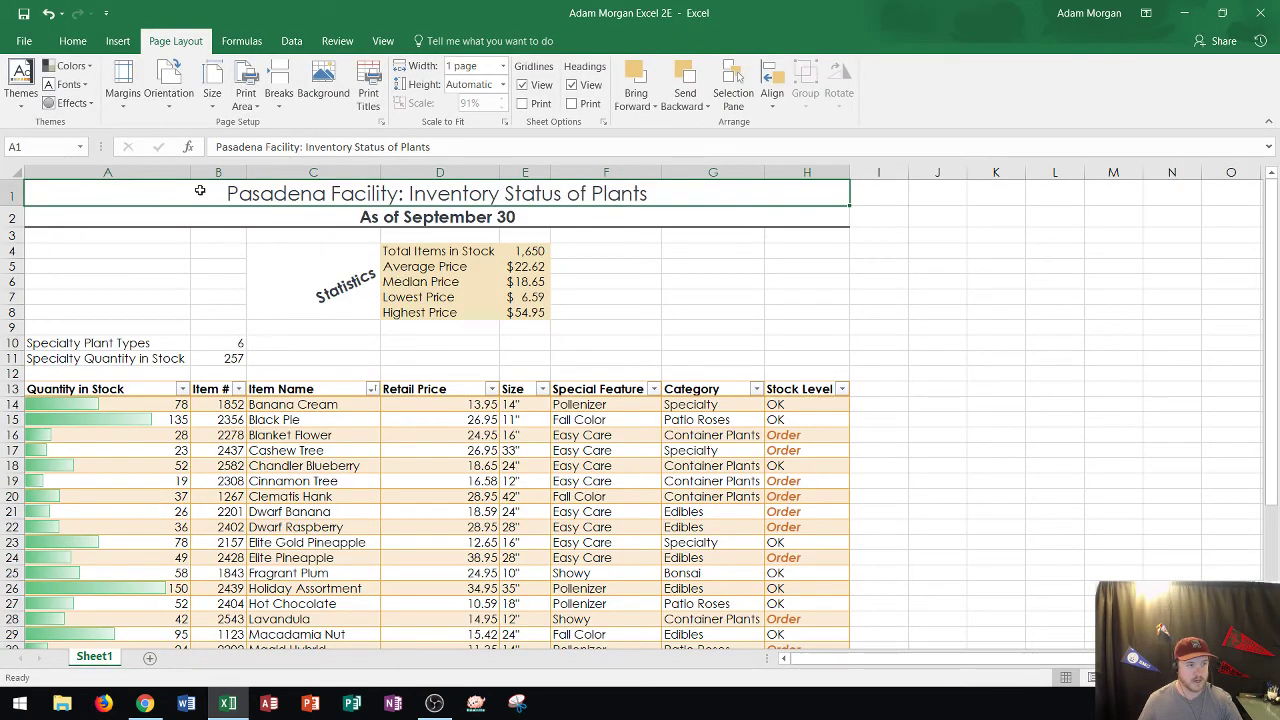
left_click(242, 41)
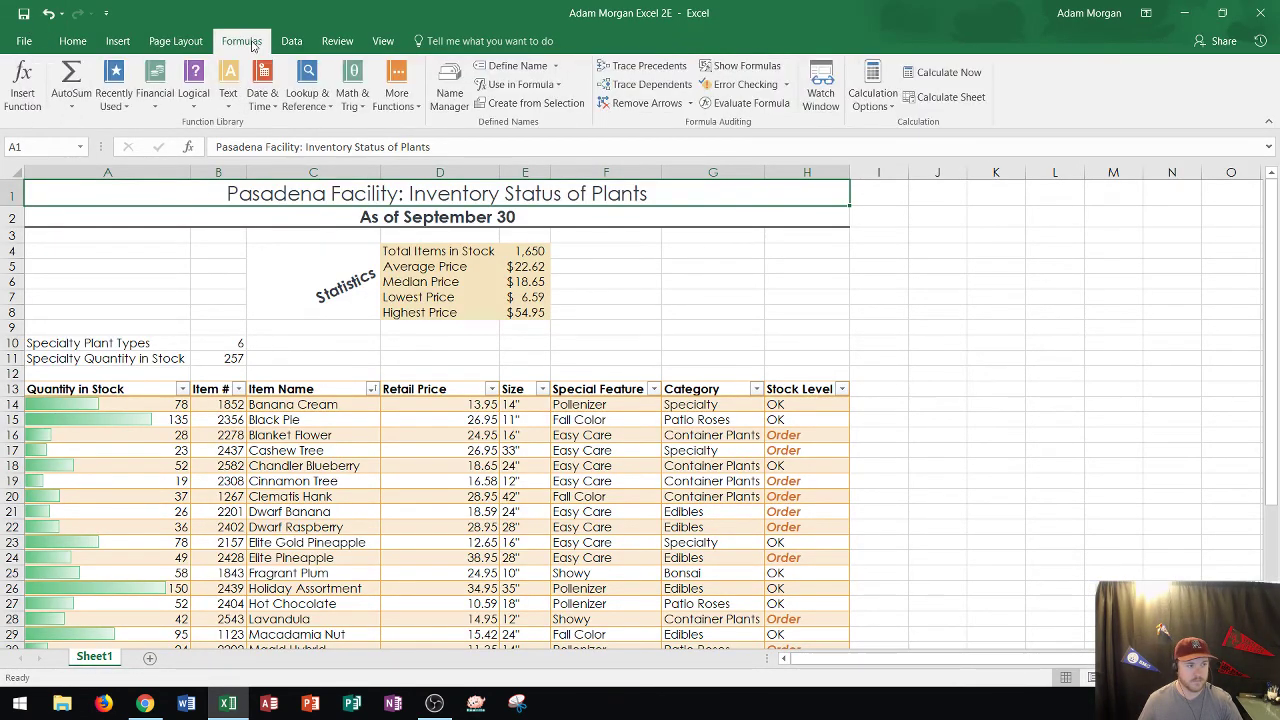
Turn on Show Formulas and AutoFit every column across the whole sheet
left_click(748, 66)
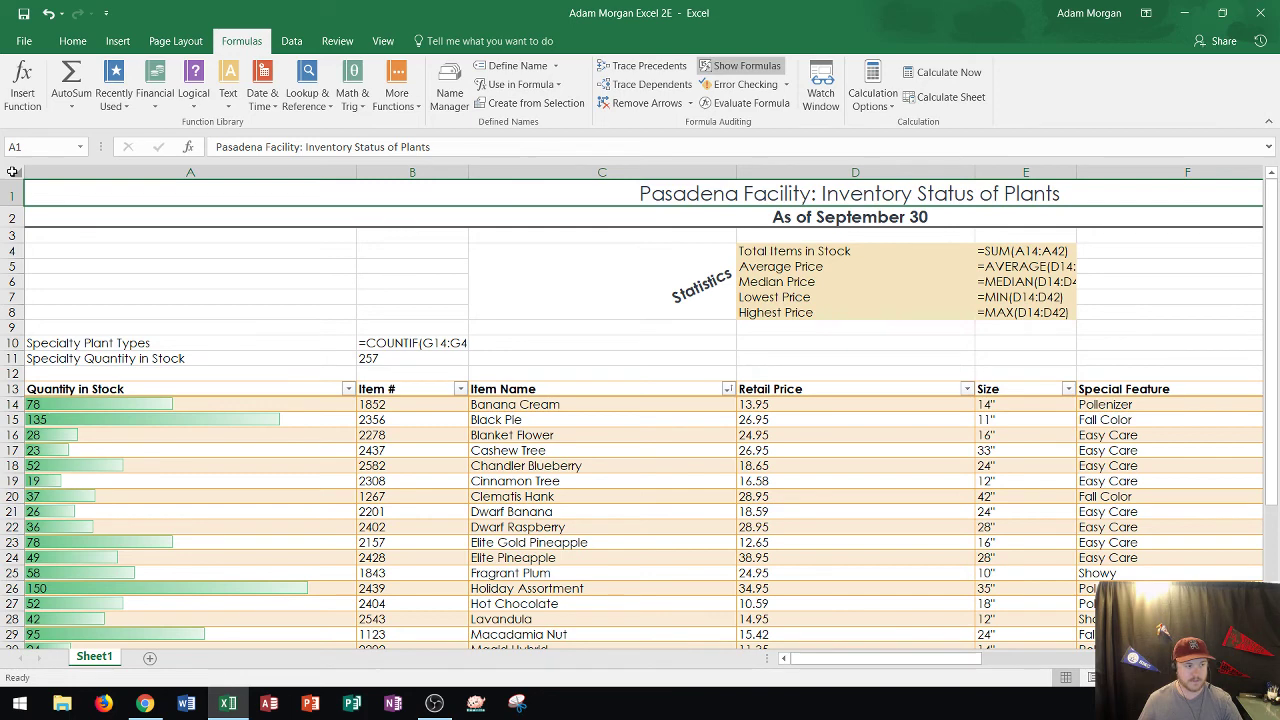
left_click(13, 172)
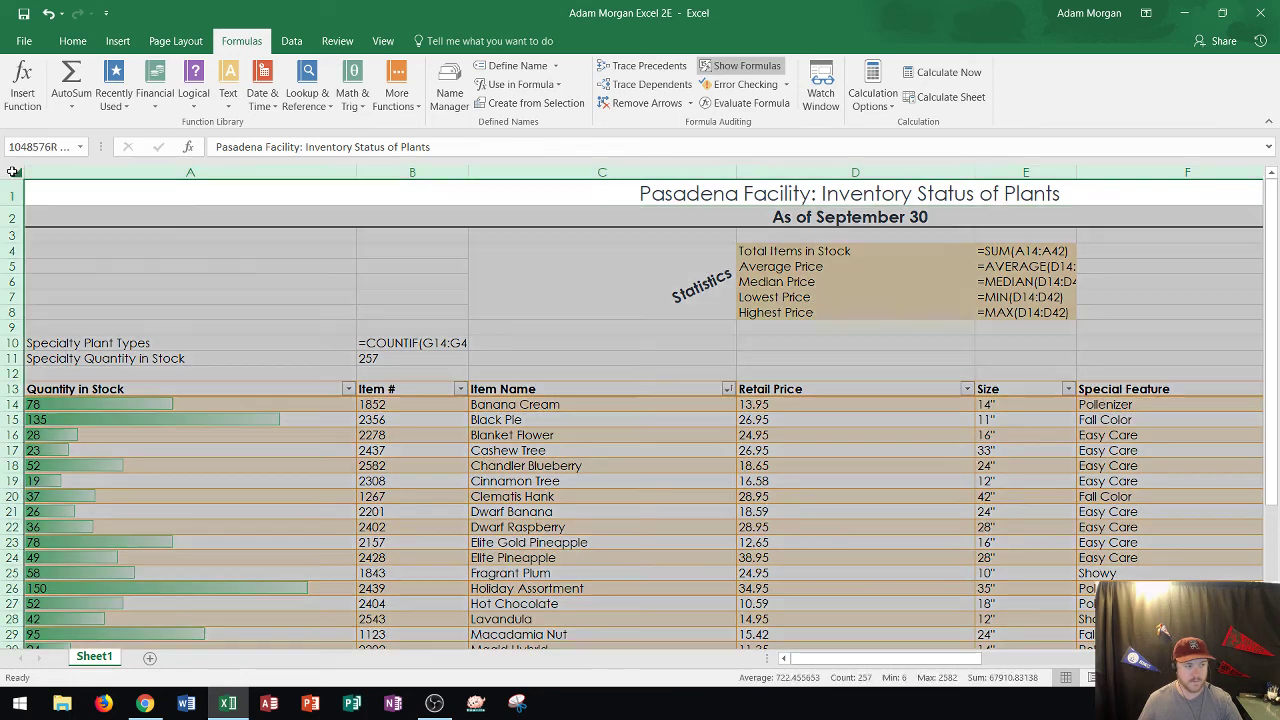
left_click(349, 172)
left_click(15, 173)
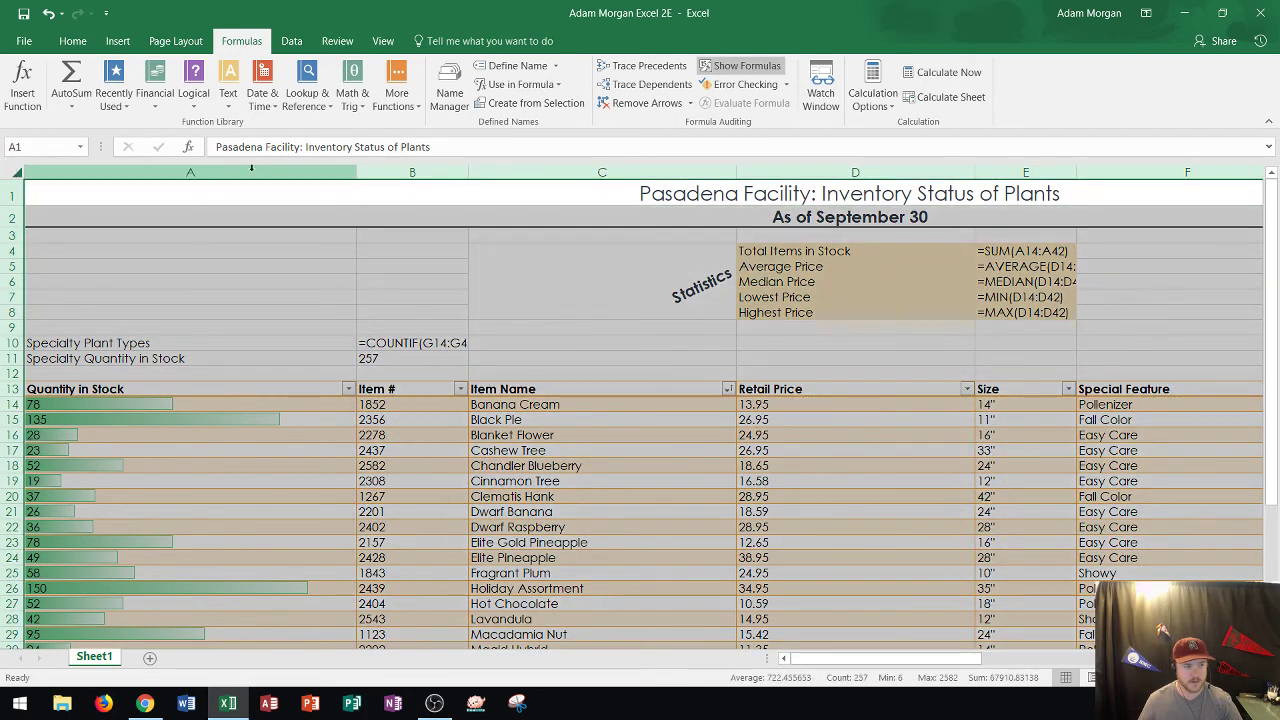
double_click(356, 172)
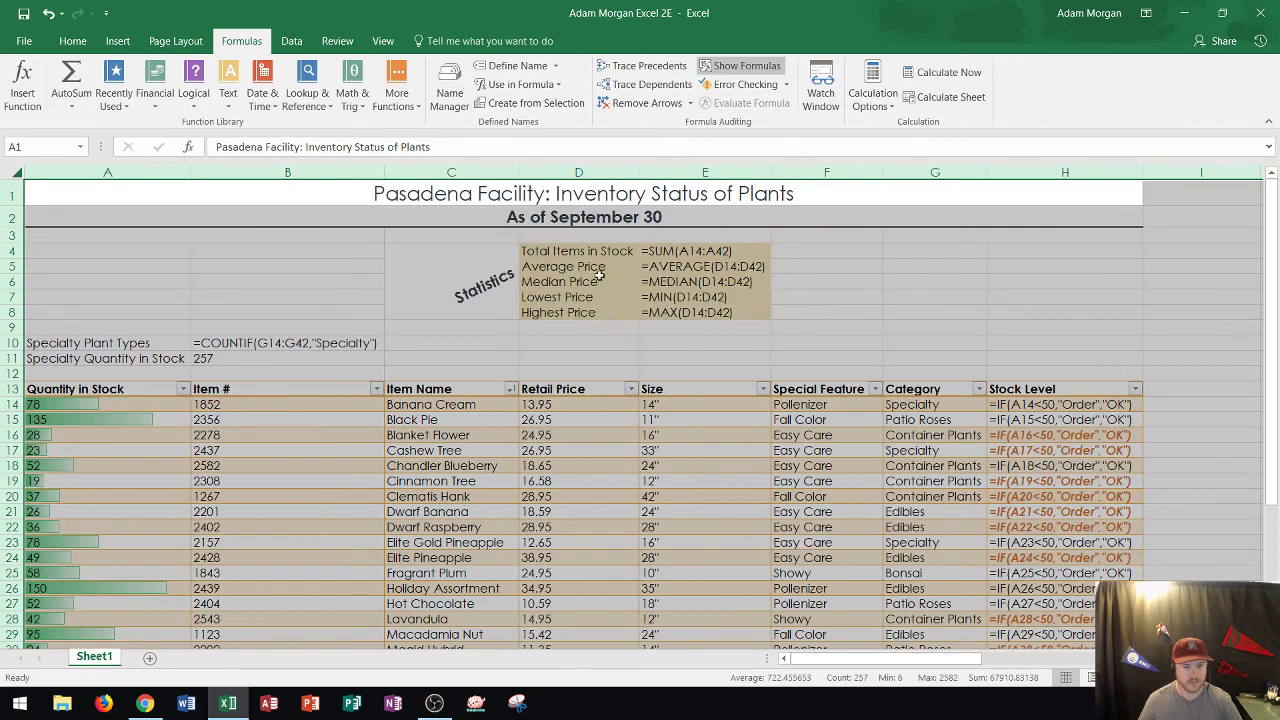
left_click(990, 295)
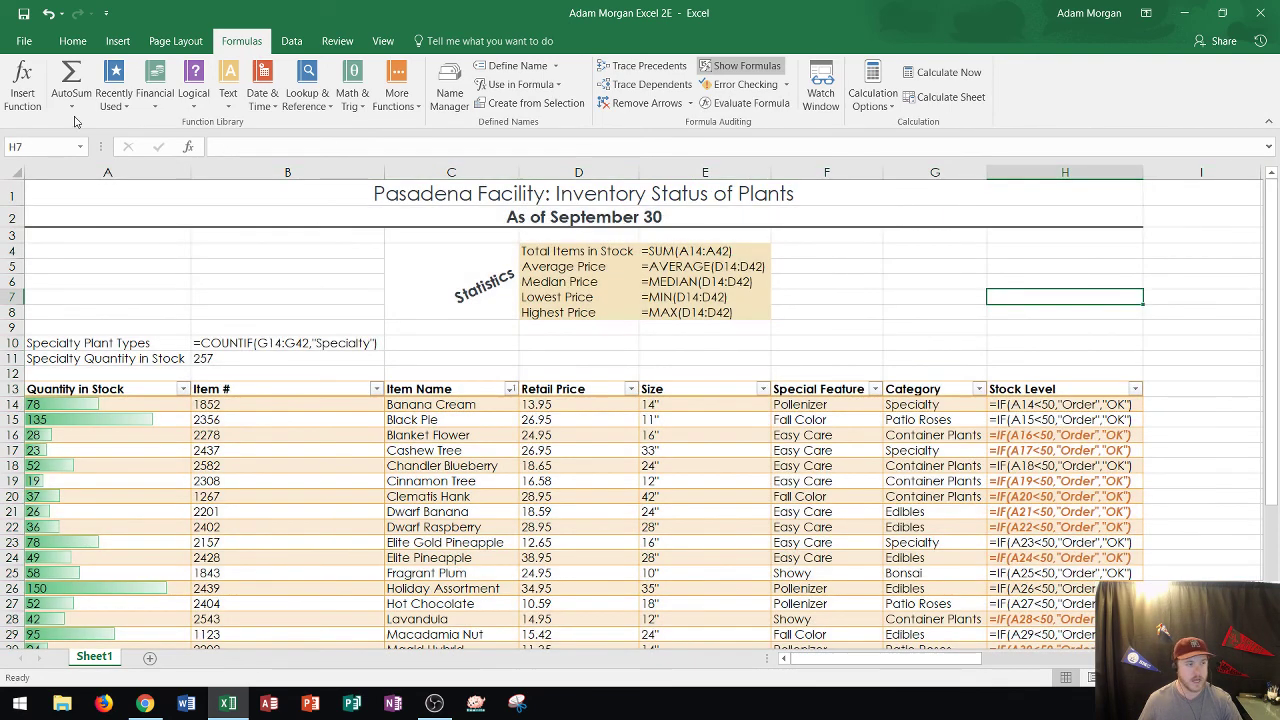
left_click(30, 42)
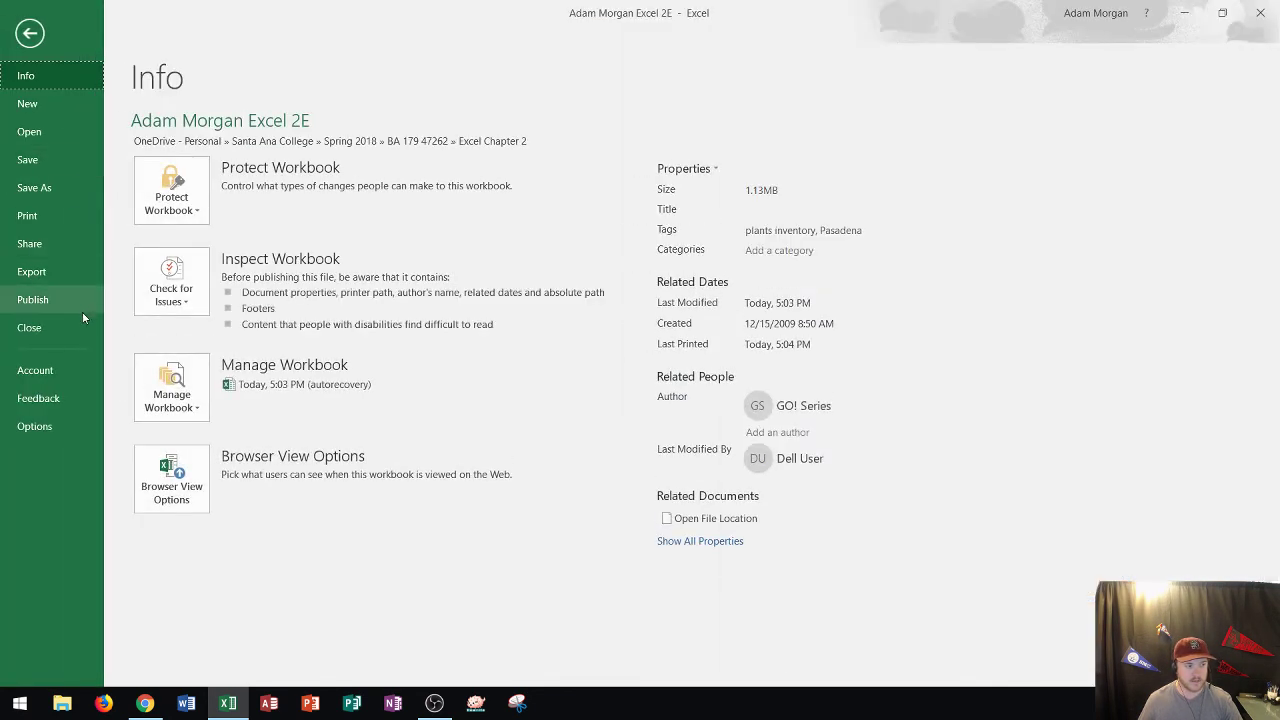
left_click(30, 33)
Review the Stock Level formula in H14, plus the Total Items in Stock and Average Price formulas
scroll(1003, 356, "down", 1)
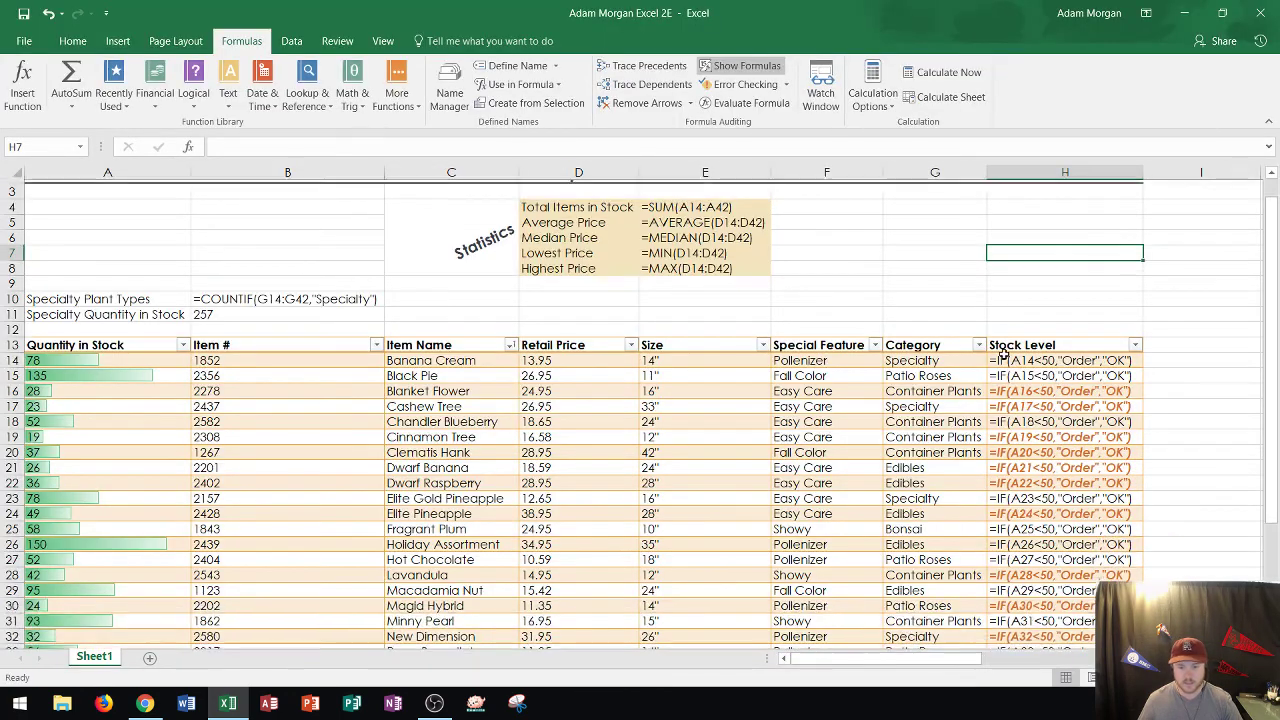
scroll(1003, 356, "down", 1)
left_click(1020, 330)
left_click(1035, 342)
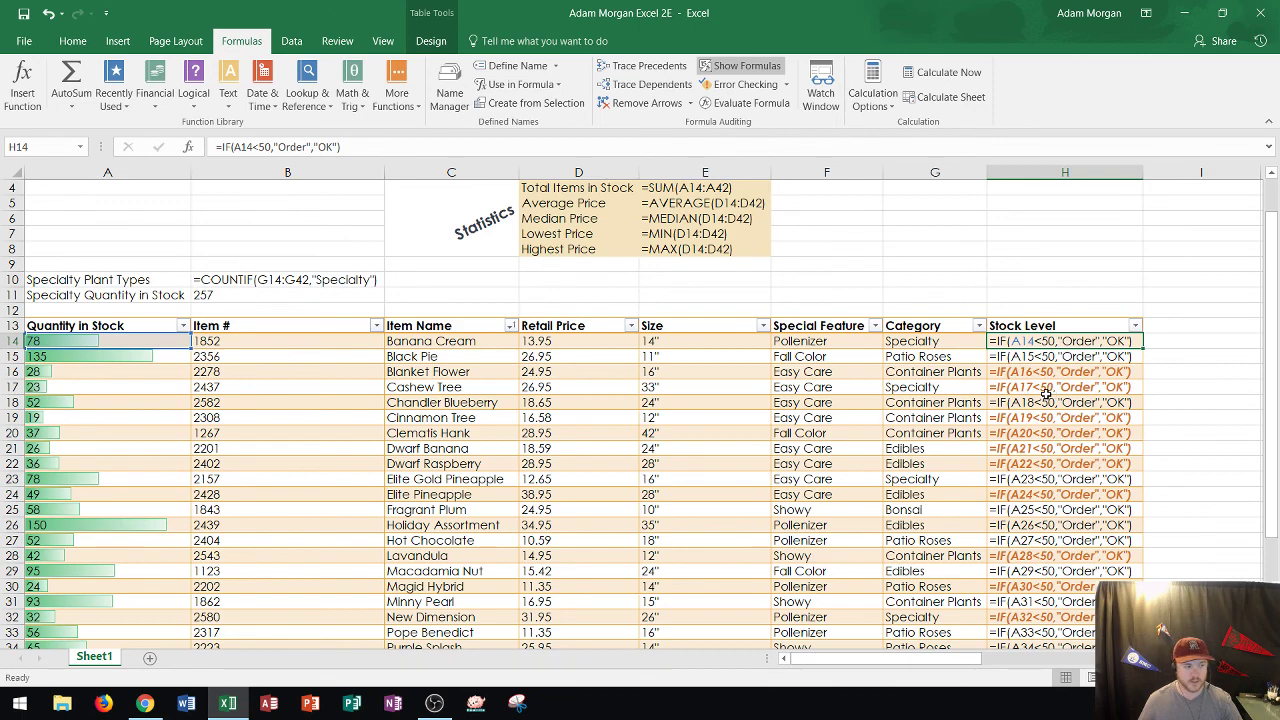
scroll(970, 393, "up", 1)
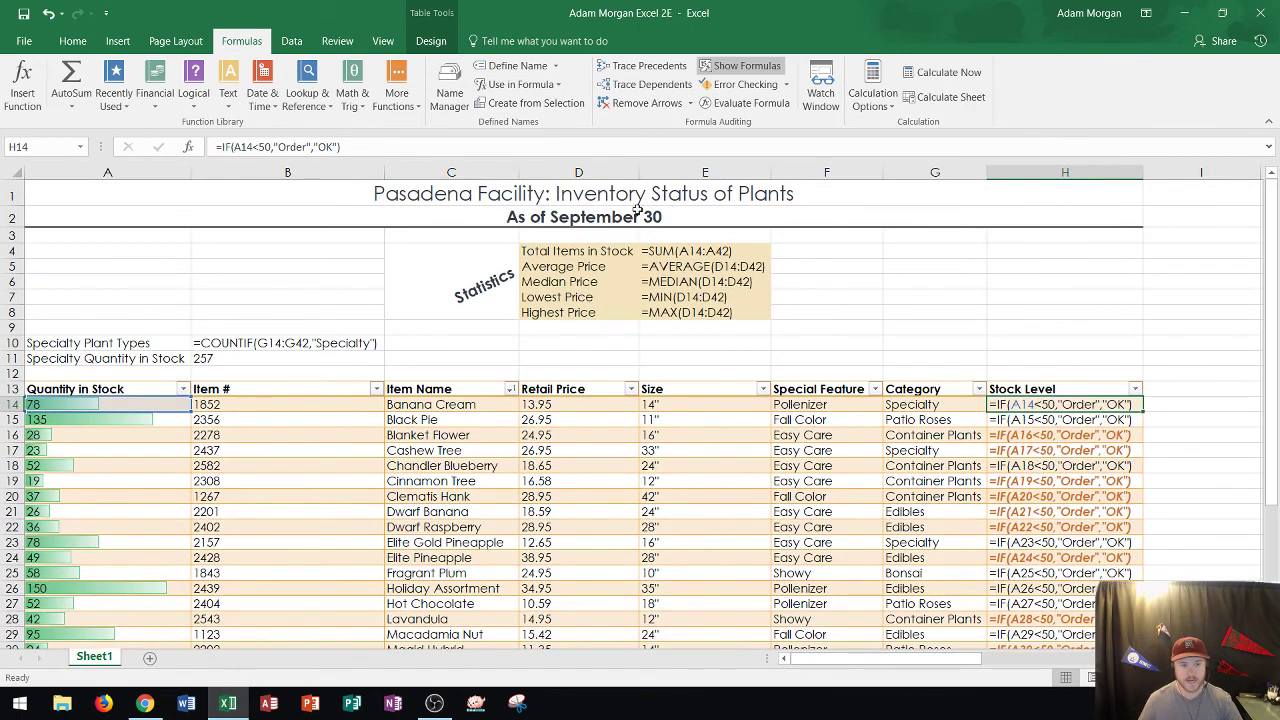
left_click(668, 251)
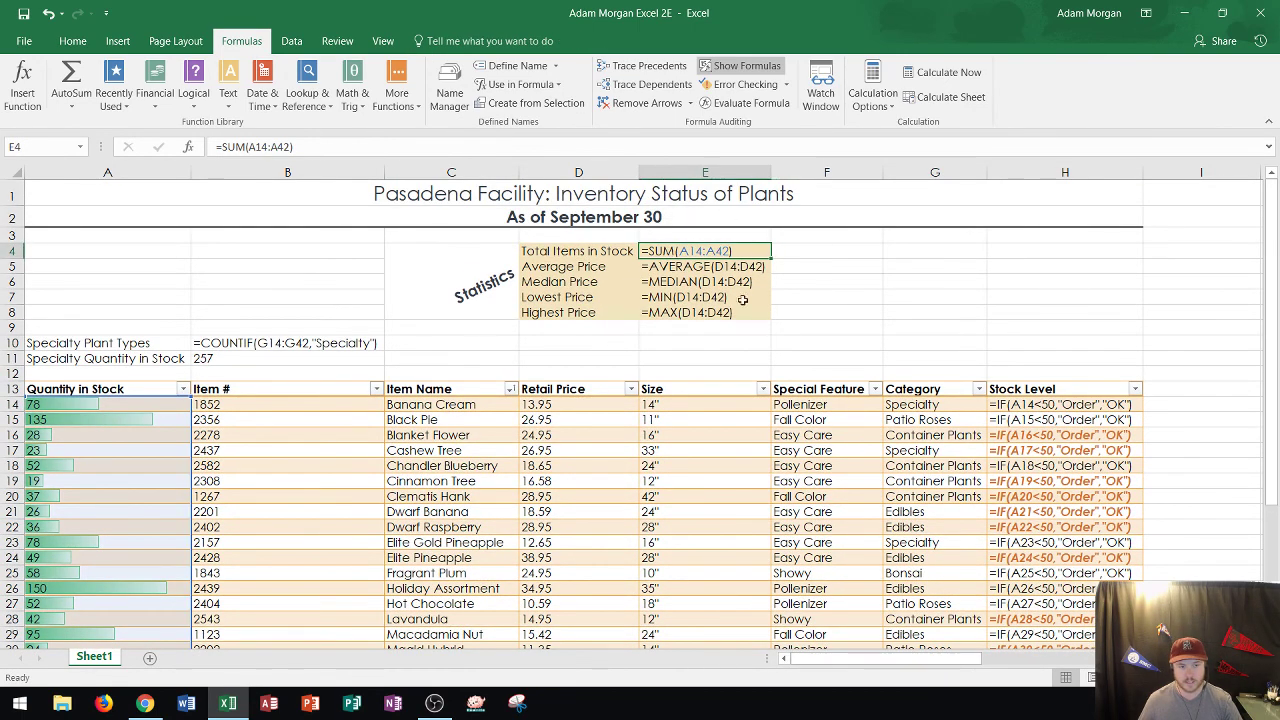
left_click(687, 265)
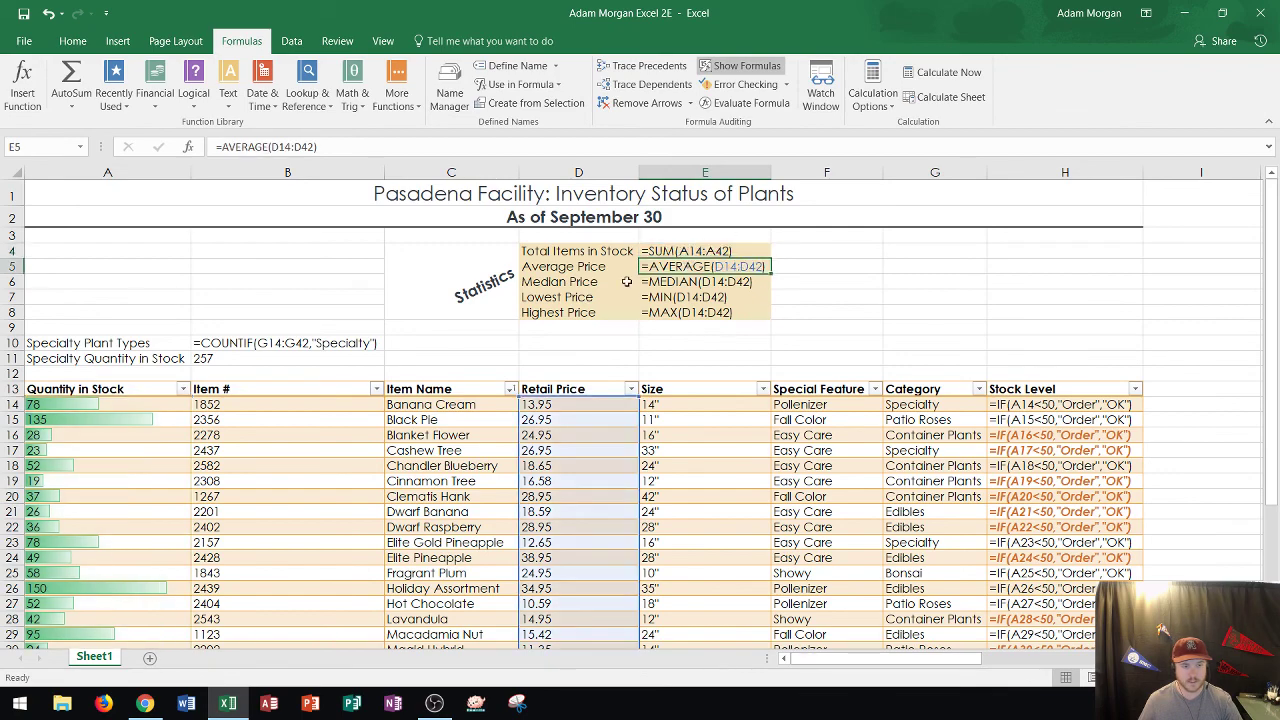
left_click(414, 277)
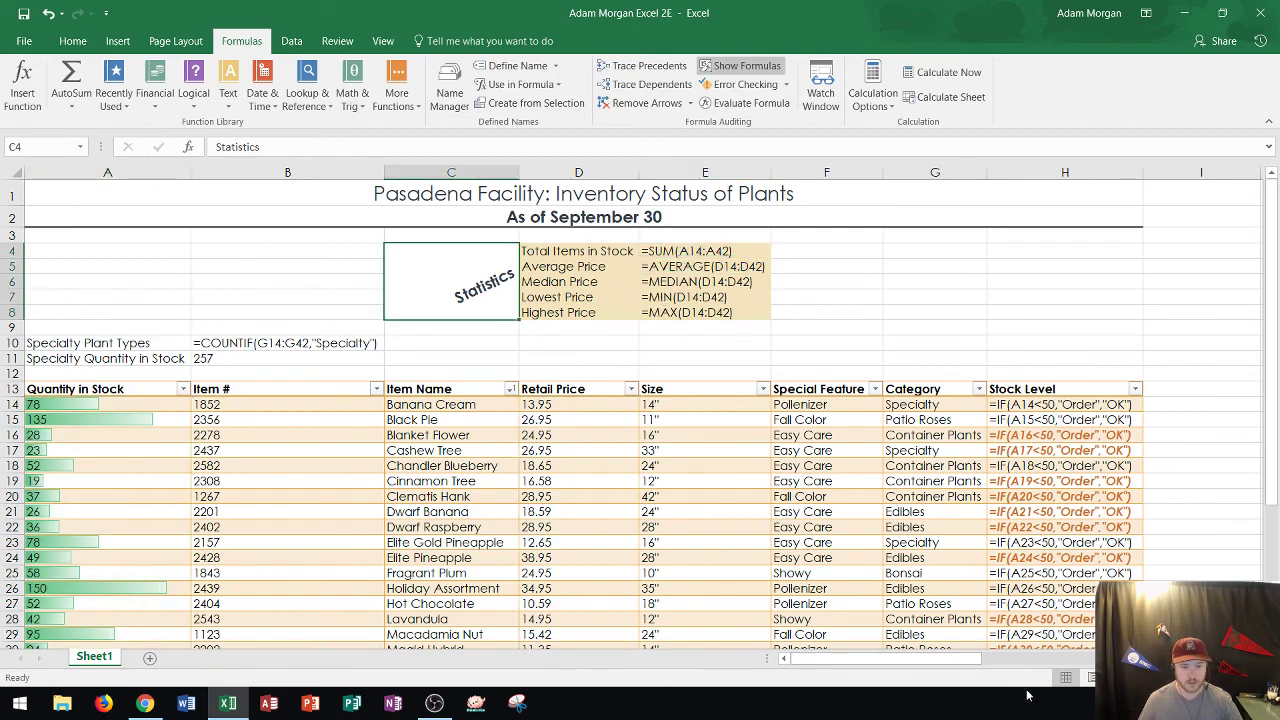